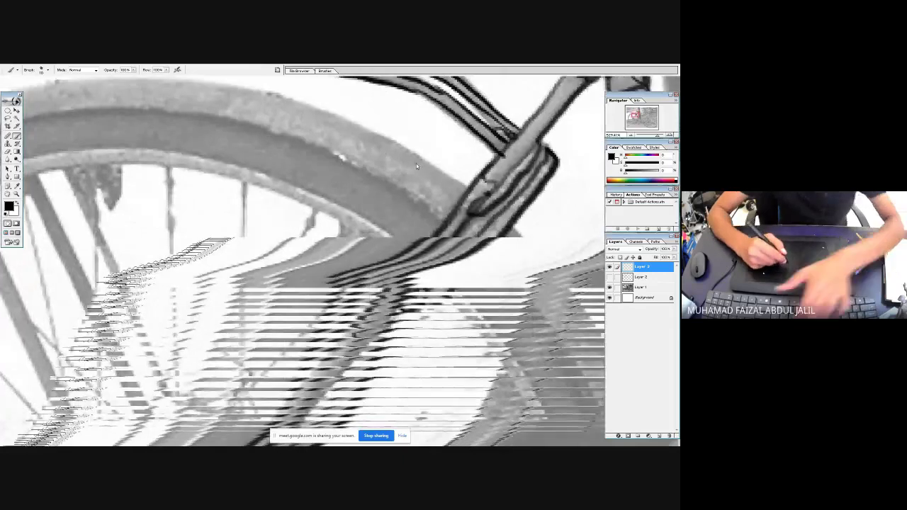
Hide the bicycle photo on Layer 1, move the contour-traced saddle drawing aside, and show the sketch on Layer 2 for comparison
{"action": "key", "text": "ctrl+0"}
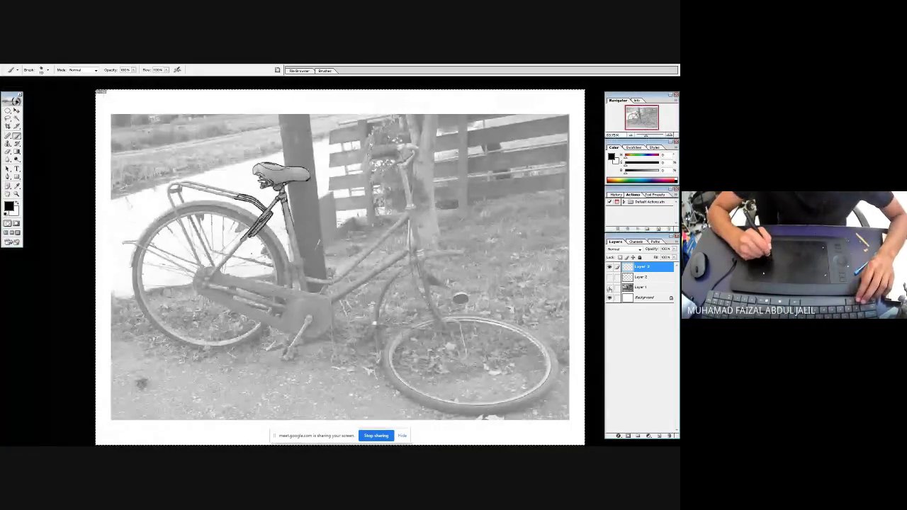
{"action": "left_click", "coordinate": [610, 287]}
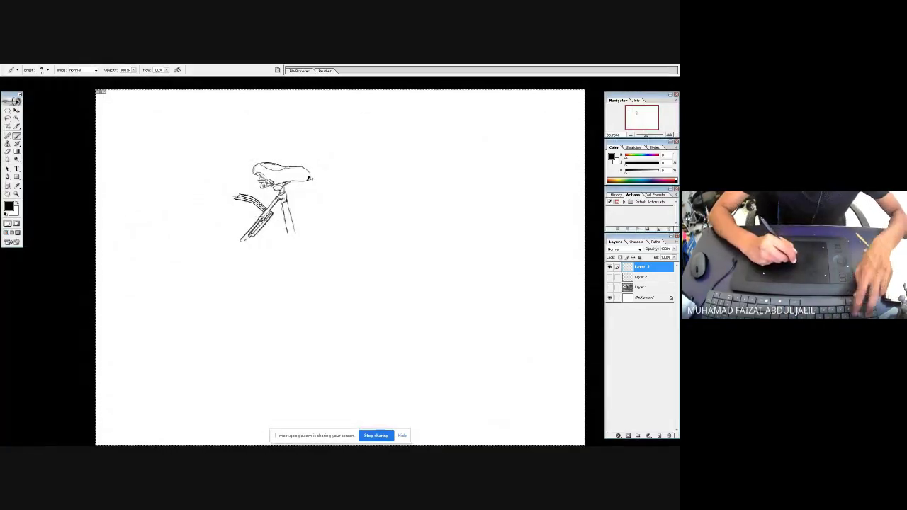
{"action": "mouse_move", "coordinate": [306, 179]}
{"action": "left_mouse_down"}
{"action": "mouse_move", "coordinate": [440, 191]}
{"action": "mouse_move", "coordinate": [363, 180]}
{"action": "left_mouse_up"}
{"action": "left_click", "coordinate": [610, 277]}
Handwrite the label "Sketch Line" above the saddle of the sketched bicycle with the brush
{"action": "left_click_drag", "start_coordinate": [236, 141], "coordinate": [418, 270]}
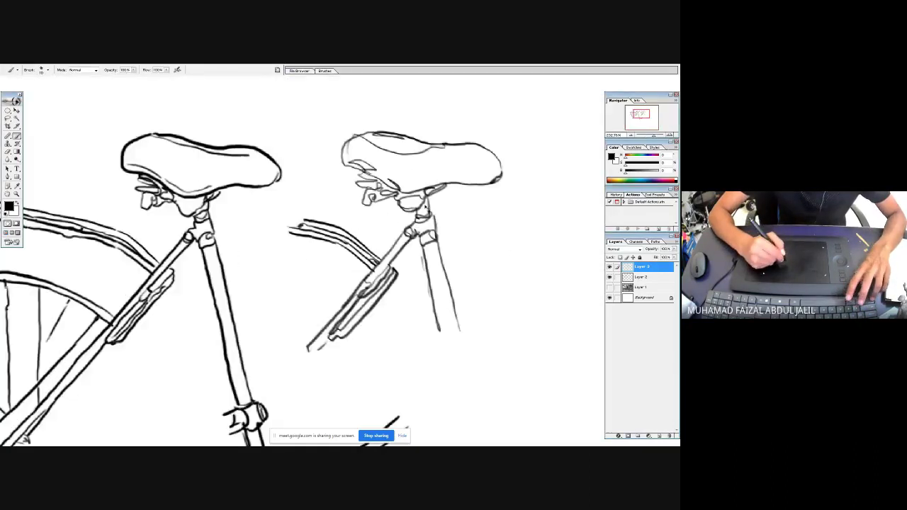
{"action": "left_click_drag", "start_coordinate": [419, 142], "coordinate": [402, 209]}
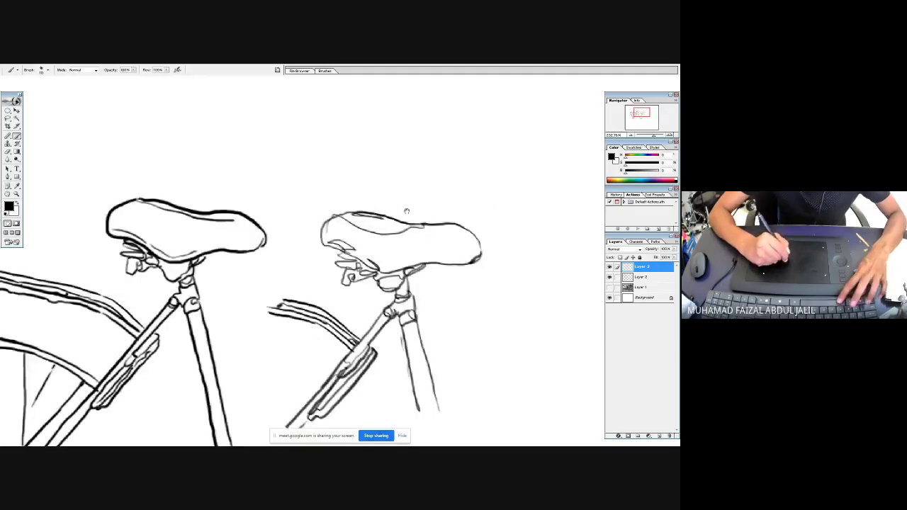
{"action": "left_click_drag", "start_coordinate": [131, 140], "coordinate": [123, 165]}
{"action": "left_click_drag", "start_coordinate": [141, 126], "coordinate": [144, 168]}
{"action": "mouse_move", "coordinate": [151, 139]}
{"action": "left_mouse_down"}
{"action": "mouse_move", "coordinate": [146, 150]}
{"action": "mouse_move", "coordinate": [163, 160]}
{"action": "left_mouse_up"}
{"action": "left_click_drag", "start_coordinate": [167, 125], "coordinate": [171, 179]}
{"action": "left_click_drag", "start_coordinate": [163, 154], "coordinate": [178, 152]}
{"action": "left_click_drag", "start_coordinate": [191, 149], "coordinate": [193, 164]}
{"action": "mouse_move", "coordinate": [193, 127]}
{"action": "left_mouse_down"}
{"action": "mouse_move", "coordinate": [204, 199]}
{"action": "mouse_move", "coordinate": [206, 185]}
{"action": "mouse_move", "coordinate": [211, 204]}
{"action": "mouse_move", "coordinate": [218, 186]}
{"action": "mouse_move", "coordinate": [238, 202]}
{"action": "left_mouse_up"}
Handwrite the label "Contour Line" above the saddle of the contour-traced drawing
{"action": "mouse_move", "coordinate": [365, 106]}
{"action": "left_mouse_down"}
{"action": "mouse_move", "coordinate": [343, 157]}
{"action": "mouse_move", "coordinate": [372, 168]}
{"action": "left_mouse_up"}
{"action": "mouse_move", "coordinate": [387, 146]}
{"action": "left_mouse_down"}
{"action": "mouse_move", "coordinate": [379, 152]}
{"action": "mouse_move", "coordinate": [404, 161]}
{"action": "mouse_move", "coordinate": [424, 132]}
{"action": "left_mouse_up"}
{"action": "mouse_move", "coordinate": [417, 135]}
{"action": "left_mouse_down"}
{"action": "mouse_move", "coordinate": [414, 157]}
{"action": "mouse_move", "coordinate": [434, 146]}
{"action": "mouse_move", "coordinate": [449, 163]}
{"action": "left_mouse_up"}
{"action": "left_click_drag", "start_coordinate": [450, 148], "coordinate": [462, 160]}
{"action": "mouse_move", "coordinate": [378, 180]}
{"action": "left_mouse_down"}
{"action": "mouse_move", "coordinate": [401, 215]}
{"action": "mouse_move", "coordinate": [401, 186]}
{"action": "mouse_move", "coordinate": [407, 213]}
{"action": "mouse_move", "coordinate": [408, 197]}
{"action": "mouse_move", "coordinate": [434, 209]}
{"action": "left_mouse_up"}
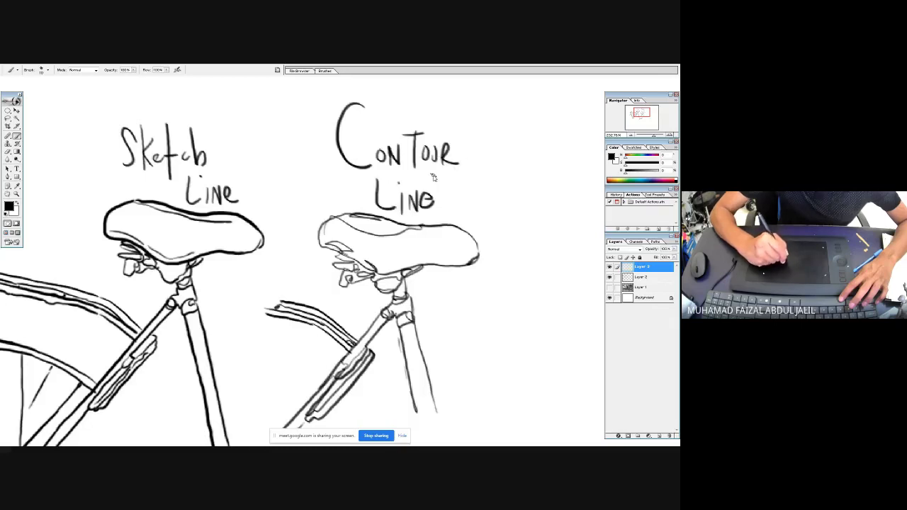
Switch to the male figure photo document in full-screen view and add a new empty layer above the photo
{"action": "key", "text": "ctrl+minus"}
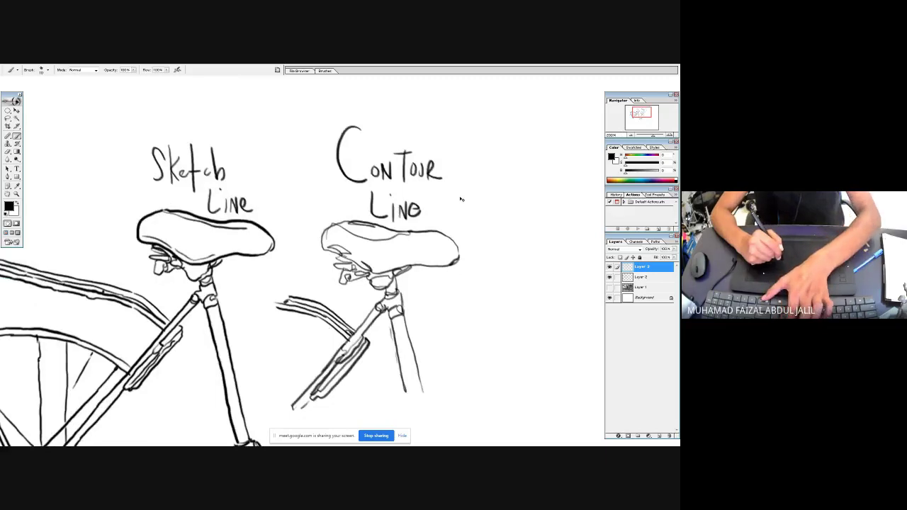
{"action": "key", "text": "ctrl+minus"}
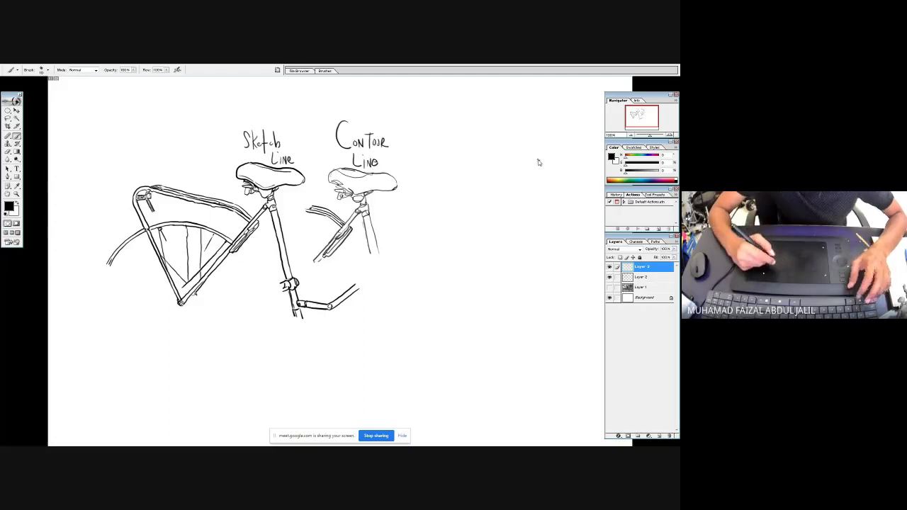
{"action": "key", "text": "f"}
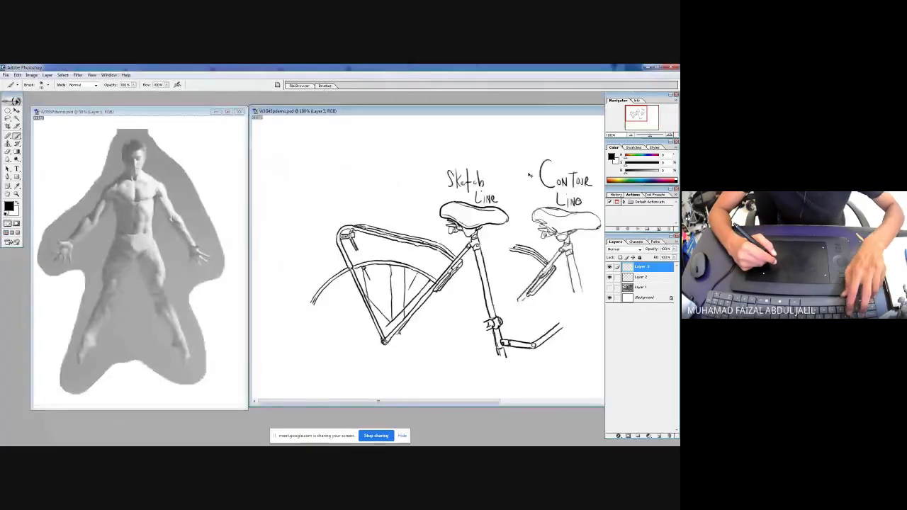
{"action": "left_click", "coordinate": [220, 204]}
{"action": "key", "text": "f"}
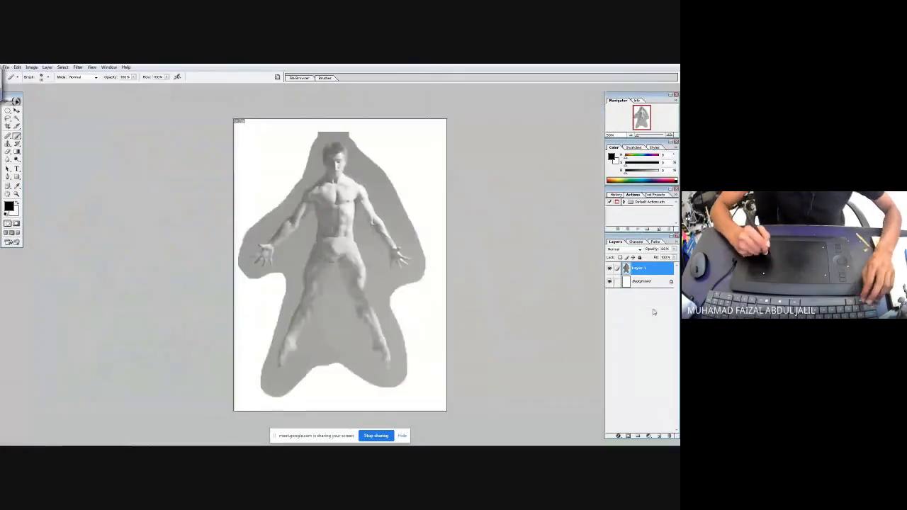
{"action": "left_click", "coordinate": [660, 436]}
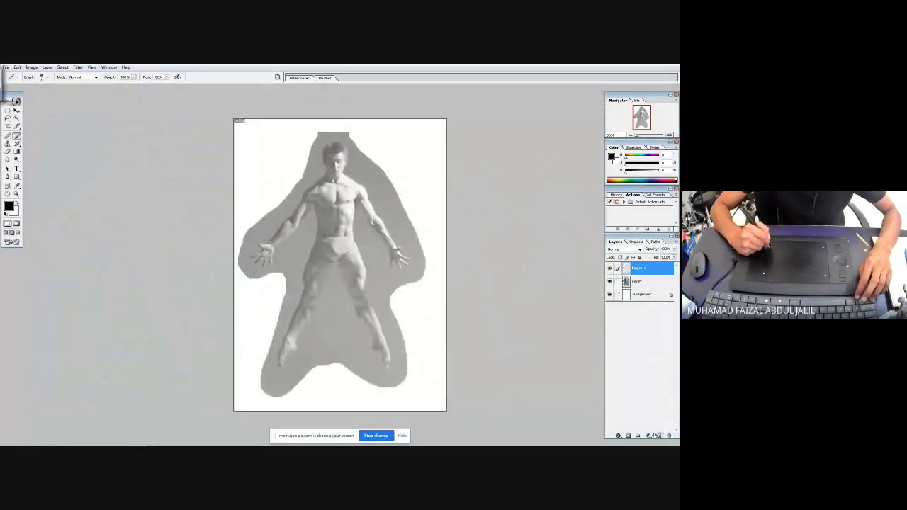
{"action": "left_click_drag", "start_coordinate": [310, 131], "coordinate": [367, 209]}
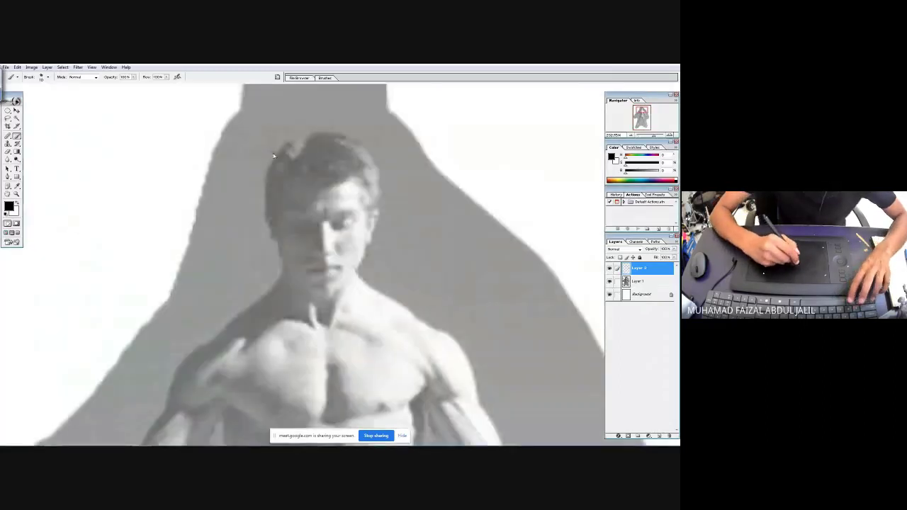
{"action": "left_click_drag", "start_coordinate": [216, 112], "coordinate": [366, 261]}
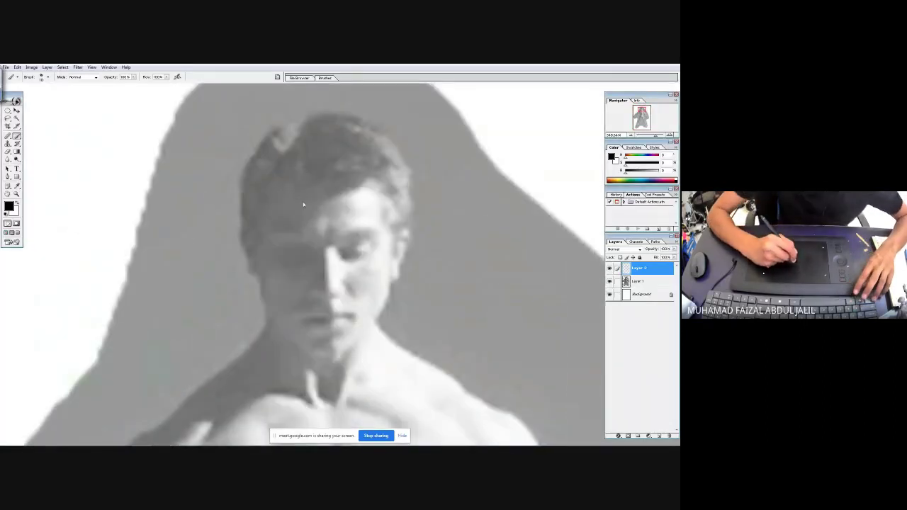
{"action": "mouse_move", "coordinate": [278, 173]}
{"action": "left_mouse_down"}
{"action": "mouse_move", "coordinate": [337, 196]}
{"action": "mouse_move", "coordinate": [373, 173]}
{"action": "mouse_move", "coordinate": [398, 236]}
{"action": "mouse_move", "coordinate": [412, 184]}
{"action": "mouse_move", "coordinate": [396, 137]}
{"action": "mouse_move", "coordinate": [360, 112]}
{"action": "mouse_move", "coordinate": [297, 124]}
{"action": "mouse_move", "coordinate": [266, 145]}
{"action": "mouse_move", "coordinate": [251, 218]}
{"action": "mouse_move", "coordinate": [278, 165]}
{"action": "left_mouse_up"}
{"action": "mouse_move", "coordinate": [260, 258]}
{"action": "left_mouse_down"}
{"action": "mouse_move", "coordinate": [302, 348]}
{"action": "mouse_move", "coordinate": [332, 371]}
{"action": "mouse_move", "coordinate": [373, 317]}
{"action": "mouse_move", "coordinate": [393, 237]}
{"action": "mouse_move", "coordinate": [384, 285]}
{"action": "left_mouse_up"}
{"action": "mouse_move", "coordinate": [253, 242]}
{"action": "left_mouse_down"}
{"action": "mouse_move", "coordinate": [240, 275]}
{"action": "mouse_move", "coordinate": [269, 298]}
{"action": "mouse_move", "coordinate": [221, 373]}
{"action": "left_mouse_up"}
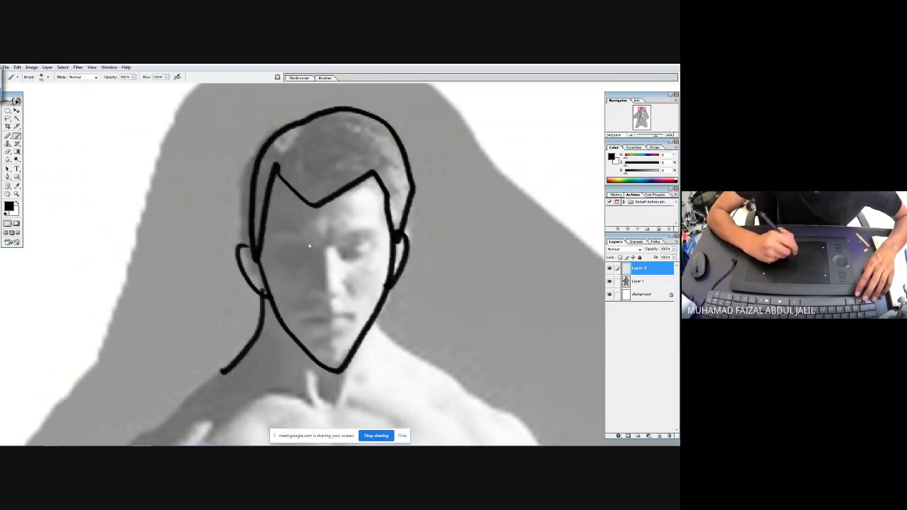
{"action": "mouse_move", "coordinate": [303, 258]}
{"action": "left_mouse_down"}
{"action": "mouse_move", "coordinate": [327, 257]}
{"action": "mouse_move", "coordinate": [341, 245]}
{"action": "mouse_move", "coordinate": [334, 234]}
{"action": "mouse_move", "coordinate": [379, 240]}
{"action": "left_mouse_up"}
{"action": "left_click_drag", "start_coordinate": [288, 243], "coordinate": [315, 241]}
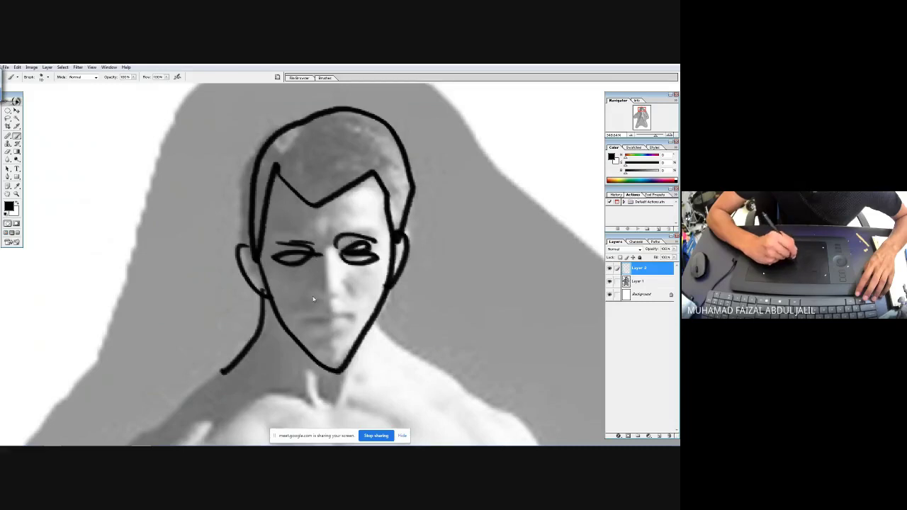
{"action": "mouse_move", "coordinate": [327, 300]}
{"action": "left_mouse_down"}
{"action": "mouse_move", "coordinate": [321, 249]}
{"action": "mouse_move", "coordinate": [301, 244]}
{"action": "mouse_move", "coordinate": [312, 238]}
{"action": "mouse_move", "coordinate": [311, 198]}
{"action": "left_mouse_up"}
{"action": "left_click_drag", "start_coordinate": [302, 321], "coordinate": [353, 324]}
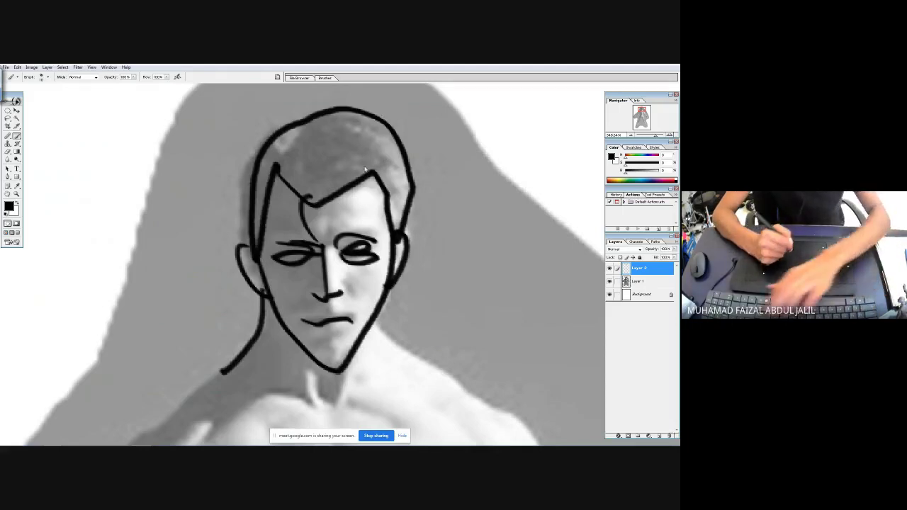
{"action": "key", "text": "Delete"}
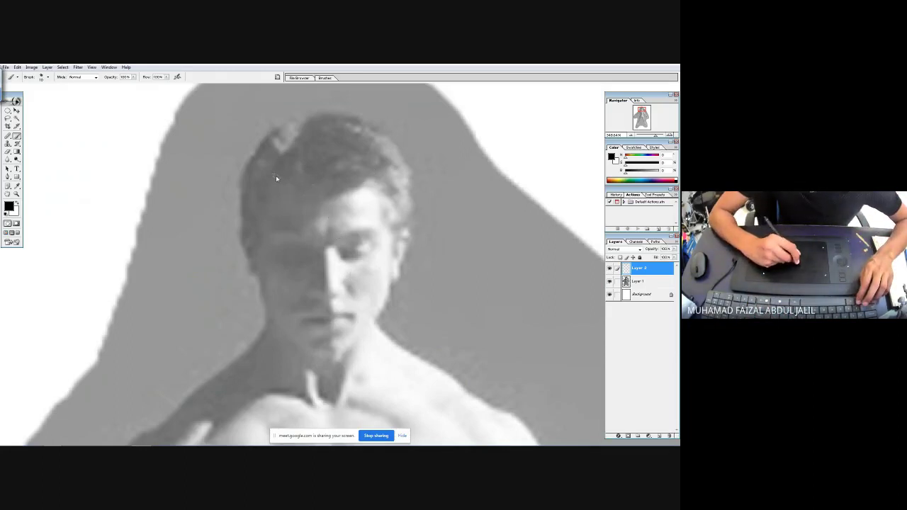
Trace the contour of the hair with its inner tone shapes, plus the jawline and both ears, following the photo closely
{"action": "mouse_move", "coordinate": [276, 179]}
{"action": "left_mouse_down"}
{"action": "mouse_move", "coordinate": [326, 200]}
{"action": "mouse_move", "coordinate": [377, 180]}
{"action": "mouse_move", "coordinate": [394, 255]}
{"action": "mouse_move", "coordinate": [409, 169]}
{"action": "mouse_move", "coordinate": [381, 131]}
{"action": "mouse_move", "coordinate": [347, 112]}
{"action": "mouse_move", "coordinate": [322, 111]}
{"action": "mouse_move", "coordinate": [273, 145]}
{"action": "mouse_move", "coordinate": [302, 120]}
{"action": "mouse_move", "coordinate": [262, 137]}
{"action": "mouse_move", "coordinate": [238, 192]}
{"action": "left_mouse_up"}
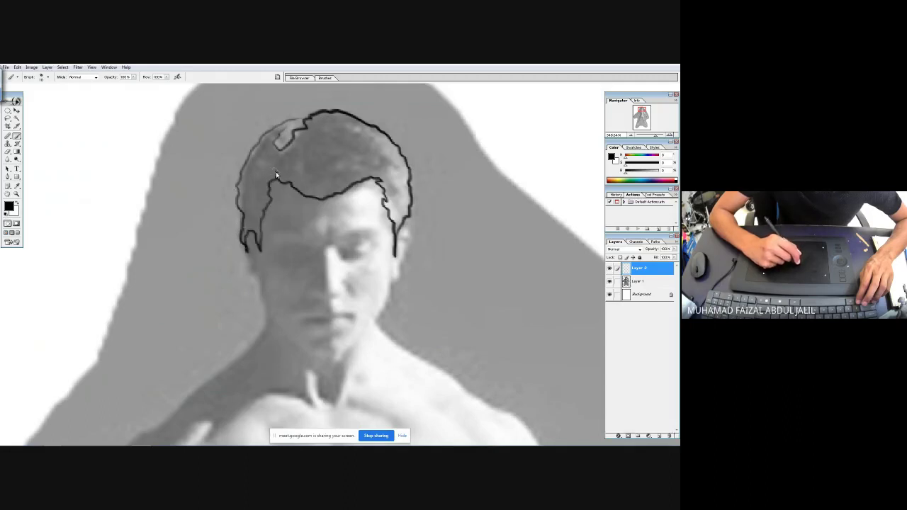
{"action": "mouse_move", "coordinate": [293, 153]}
{"action": "left_mouse_down"}
{"action": "mouse_move", "coordinate": [333, 179]}
{"action": "mouse_move", "coordinate": [394, 168]}
{"action": "mouse_move", "coordinate": [352, 130]}
{"action": "mouse_move", "coordinate": [365, 126]}
{"action": "mouse_move", "coordinate": [312, 121]}
{"action": "mouse_move", "coordinate": [276, 157]}
{"action": "left_mouse_up"}
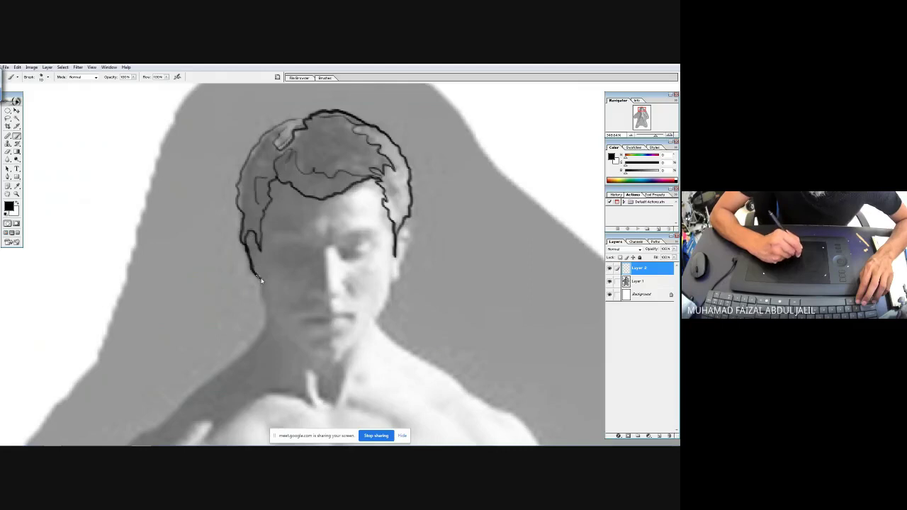
{"action": "left_click_drag", "start_coordinate": [262, 270], "coordinate": [266, 300]}
{"action": "mouse_move", "coordinate": [310, 365]}
{"action": "left_mouse_down"}
{"action": "mouse_move", "coordinate": [339, 371]}
{"action": "mouse_move", "coordinate": [330, 368]}
{"action": "mouse_move", "coordinate": [380, 314]}
{"action": "mouse_move", "coordinate": [402, 221]}
{"action": "left_mouse_up"}
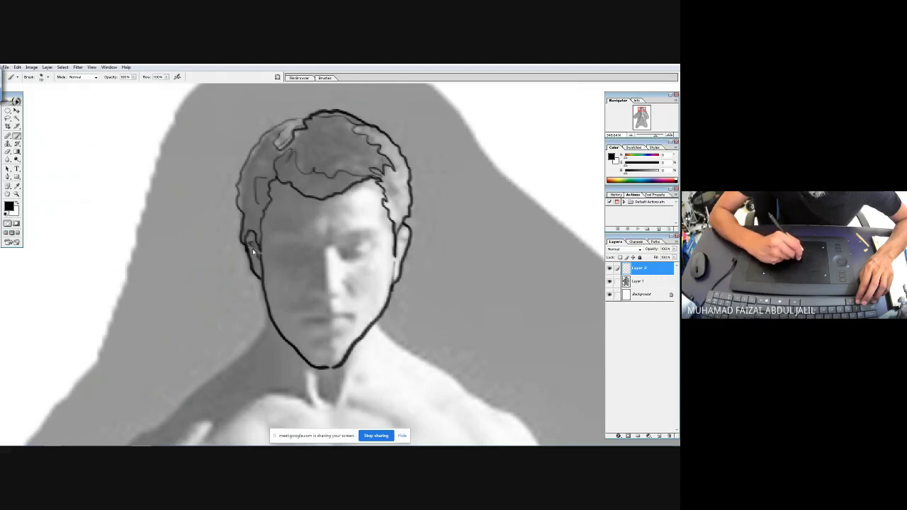
{"action": "left_click_drag", "start_coordinate": [253, 251], "coordinate": [262, 251]}
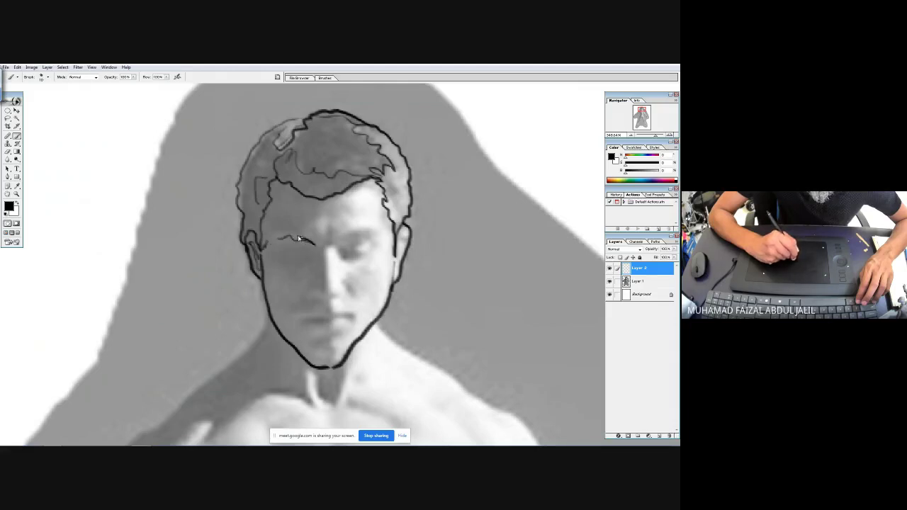
Trace the eyebrows, eyes, nose and mouth, and outline the shadow edge running from forehead to chin
{"action": "left_click_drag", "start_coordinate": [298, 239], "coordinate": [271, 240]}
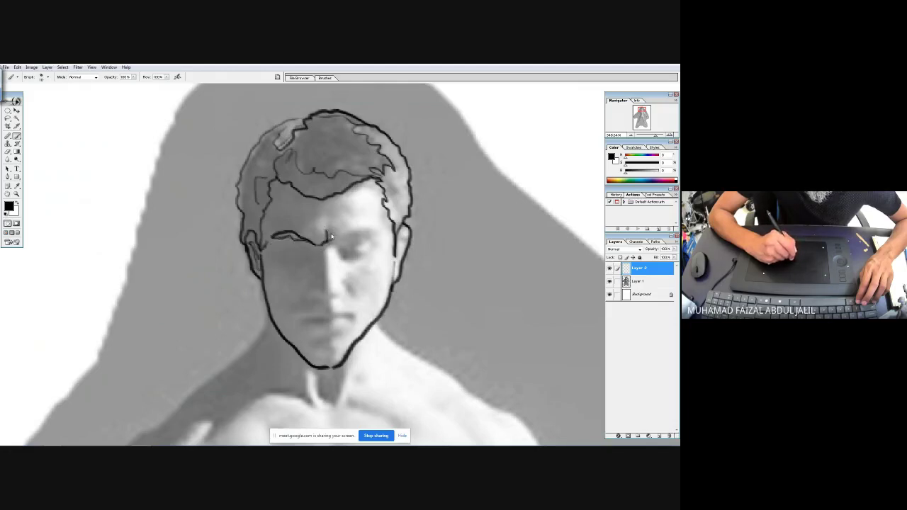
{"action": "mouse_move", "coordinate": [343, 243]}
{"action": "left_mouse_down"}
{"action": "mouse_move", "coordinate": [375, 235]}
{"action": "mouse_move", "coordinate": [362, 252]}
{"action": "mouse_move", "coordinate": [369, 249]}
{"action": "mouse_move", "coordinate": [342, 254]}
{"action": "left_mouse_up"}
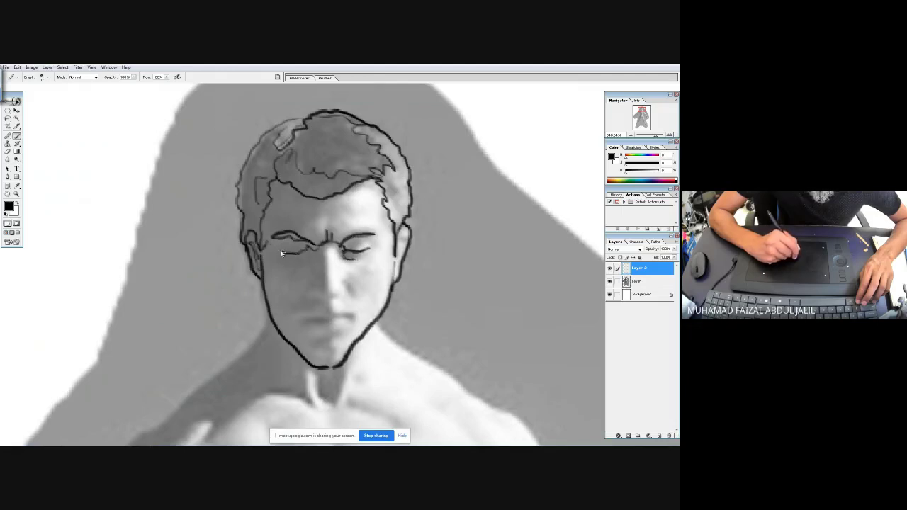
{"action": "mouse_move", "coordinate": [325, 257]}
{"action": "left_mouse_down"}
{"action": "mouse_move", "coordinate": [324, 300]}
{"action": "mouse_move", "coordinate": [341, 292]}
{"action": "mouse_move", "coordinate": [328, 309]}
{"action": "mouse_move", "coordinate": [354, 319]}
{"action": "mouse_move", "coordinate": [351, 301]}
{"action": "left_mouse_up"}
{"action": "left_click", "coordinate": [304, 294]}
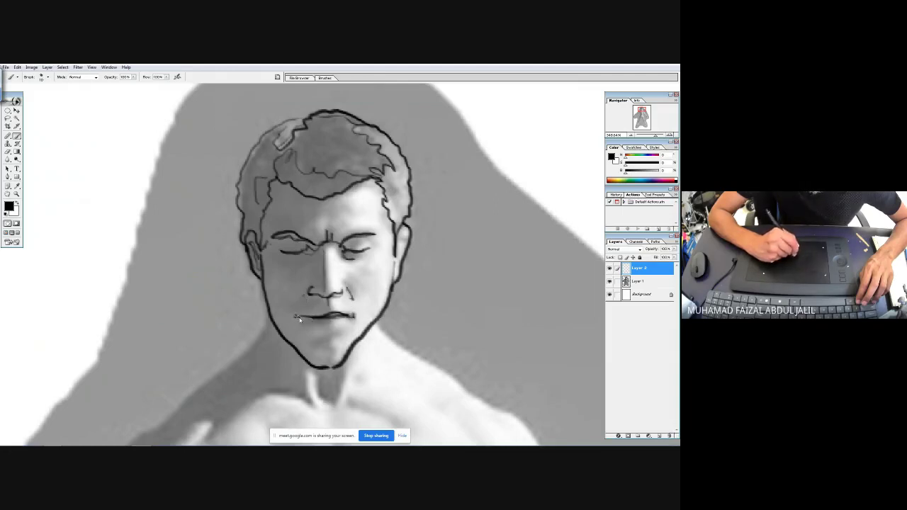
{"action": "mouse_move", "coordinate": [297, 317]}
{"action": "left_mouse_down"}
{"action": "mouse_move", "coordinate": [338, 324]}
{"action": "mouse_move", "coordinate": [317, 324]}
{"action": "mouse_move", "coordinate": [334, 333]}
{"action": "mouse_move", "coordinate": [310, 339]}
{"action": "mouse_move", "coordinate": [328, 349]}
{"action": "mouse_move", "coordinate": [325, 367]}
{"action": "mouse_move", "coordinate": [306, 332]}
{"action": "left_mouse_up"}
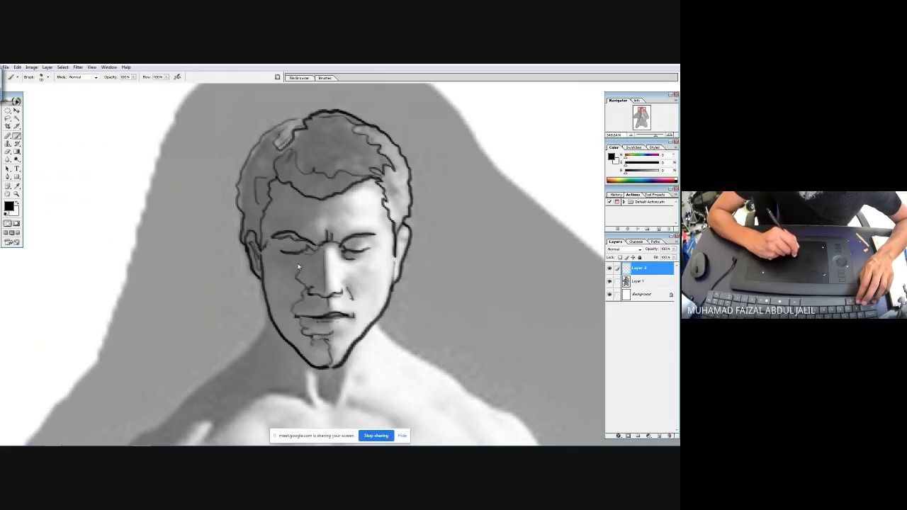
{"action": "mouse_move", "coordinate": [298, 267]}
{"action": "left_mouse_down"}
{"action": "mouse_move", "coordinate": [276, 233]}
{"action": "mouse_move", "coordinate": [297, 234]}
{"action": "mouse_move", "coordinate": [305, 213]}
{"action": "left_mouse_up"}
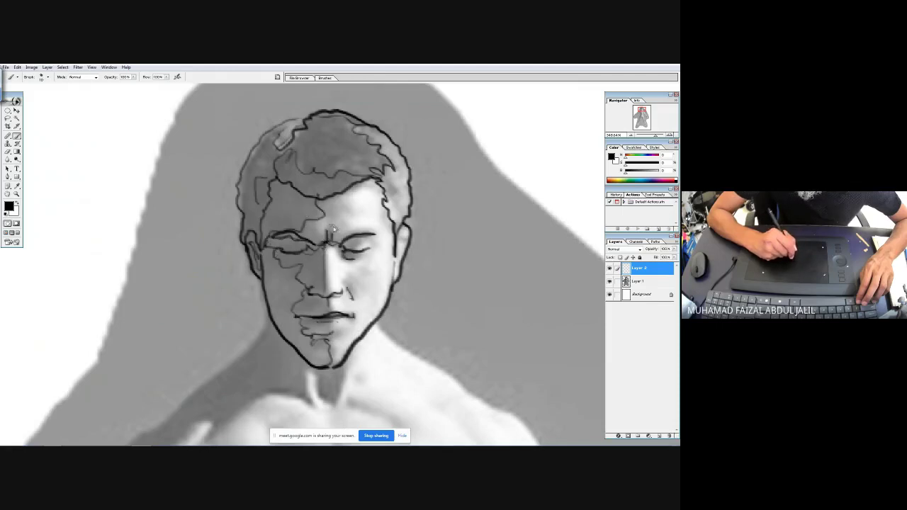
Trace the neck and both shoulder slopes, including the outlines of the shadow shapes on the neck and collarbone
{"action": "scroll", "coordinate": [304, 225], "scroll_direction": "down", "scroll_amount": 3}
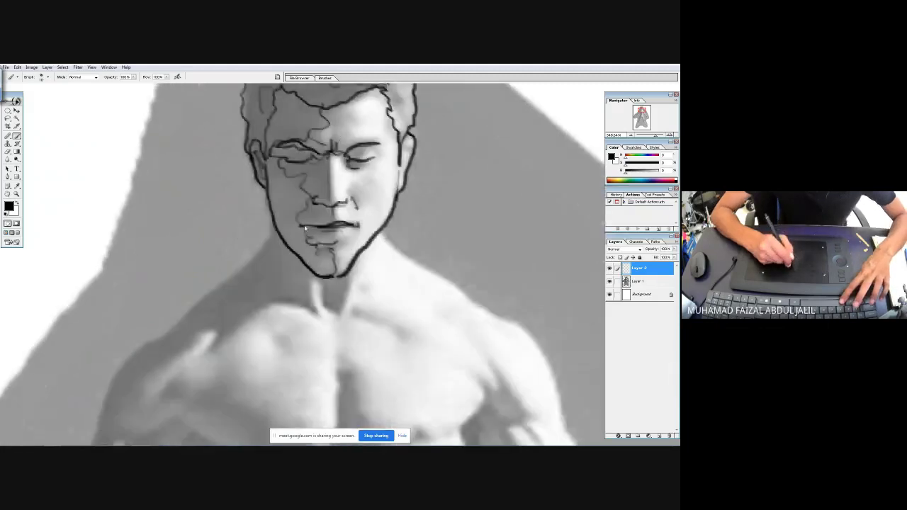
{"action": "left_click_drag", "start_coordinate": [268, 195], "coordinate": [257, 255]}
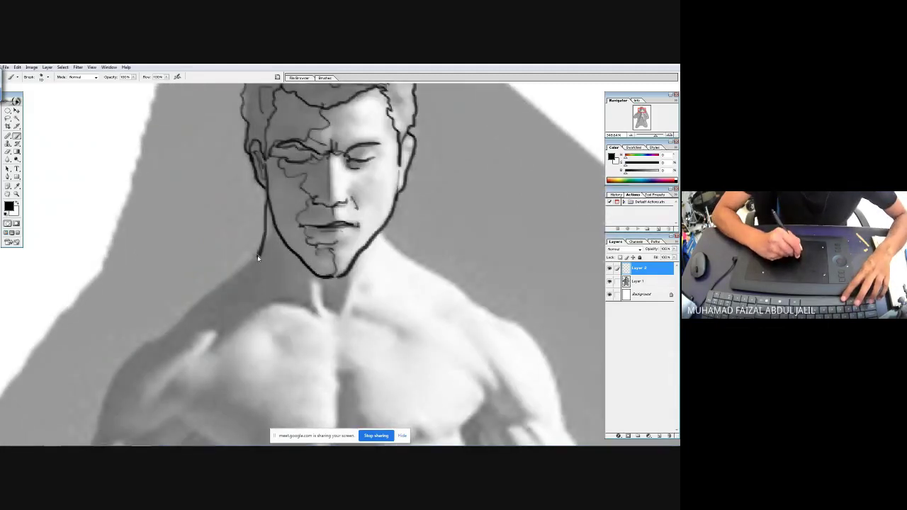
{"action": "key", "text": "ctrl+z"}
{"action": "mouse_move", "coordinate": [269, 204]}
{"action": "left_mouse_down"}
{"action": "mouse_move", "coordinate": [254, 258]}
{"action": "mouse_move", "coordinate": [166, 339]}
{"action": "mouse_move", "coordinate": [132, 353]}
{"action": "mouse_move", "coordinate": [181, 353]}
{"action": "mouse_move", "coordinate": [263, 304]}
{"action": "mouse_move", "coordinate": [317, 313]}
{"action": "left_mouse_up"}
{"action": "left_click_drag", "start_coordinate": [309, 283], "coordinate": [298, 280]}
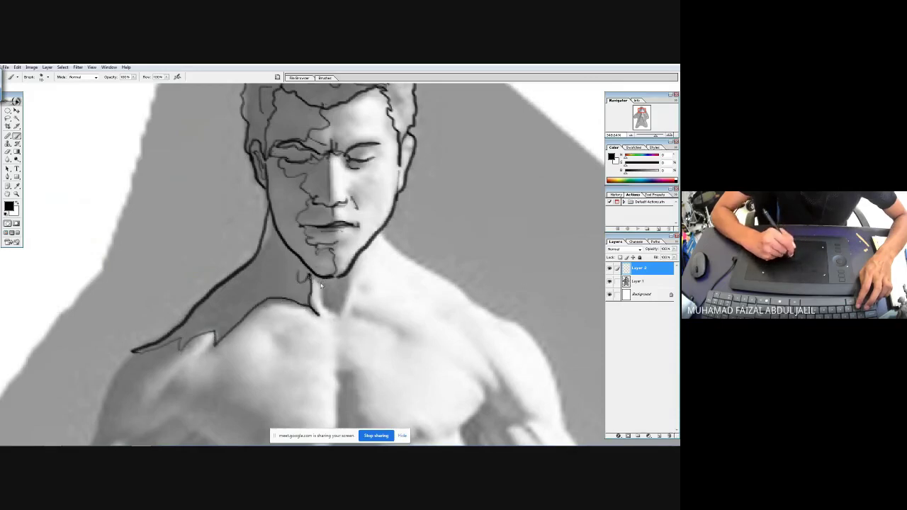
{"action": "left_click_drag", "start_coordinate": [337, 317], "coordinate": [346, 268]}
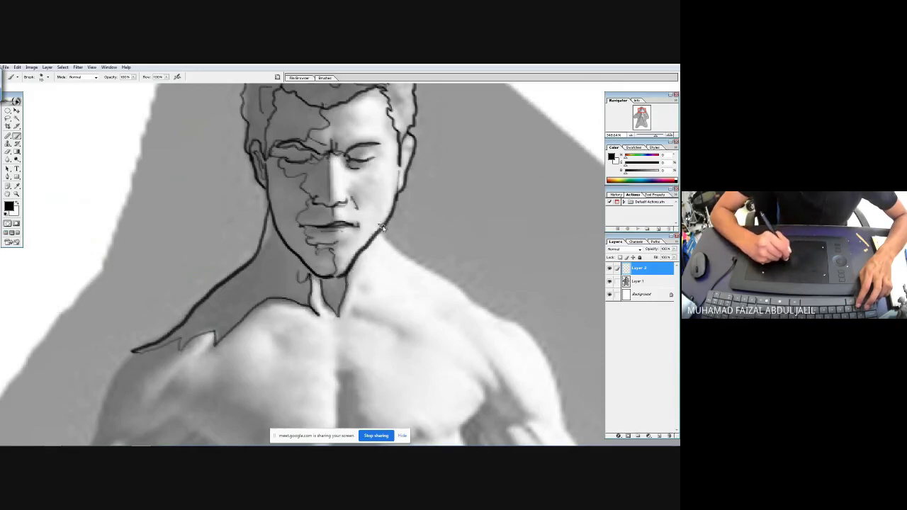
{"action": "mouse_move", "coordinate": [383, 229]}
{"action": "left_mouse_down"}
{"action": "mouse_move", "coordinate": [428, 272]}
{"action": "mouse_move", "coordinate": [511, 325]}
{"action": "left_mouse_up"}
Trace the collarbone marks, the line down the middle of the chest, and the lower edge of the shaded pectoral
{"action": "left_click_drag", "start_coordinate": [425, 309], "coordinate": [376, 216]}
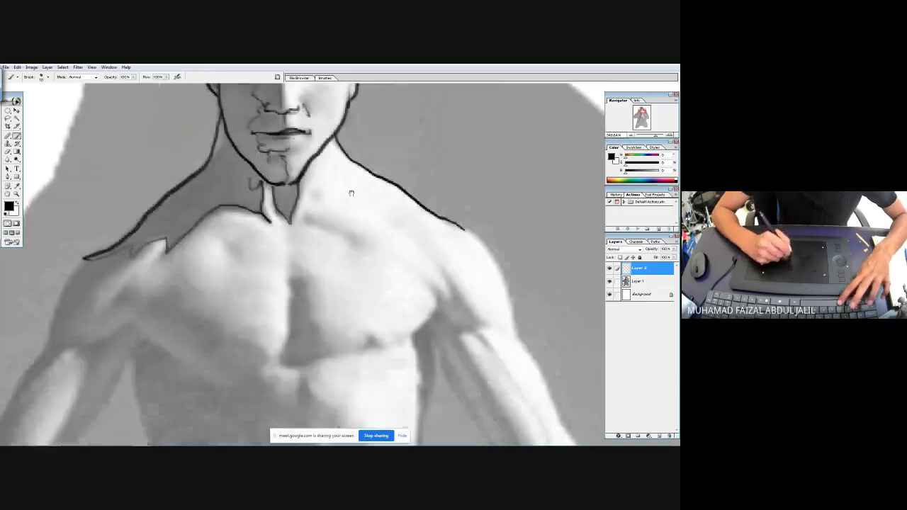
{"action": "mouse_move", "coordinate": [315, 190]}
{"action": "left_mouse_down"}
{"action": "mouse_move", "coordinate": [310, 207]}
{"action": "mouse_move", "coordinate": [343, 227]}
{"action": "mouse_move", "coordinate": [297, 216]}
{"action": "mouse_move", "coordinate": [278, 352]}
{"action": "mouse_move", "coordinate": [306, 350]}
{"action": "mouse_move", "coordinate": [294, 275]}
{"action": "left_mouse_up"}
{"action": "mouse_move", "coordinate": [282, 356]}
{"action": "left_mouse_down"}
{"action": "mouse_move", "coordinate": [259, 368]}
{"action": "mouse_move", "coordinate": [143, 334]}
{"action": "left_mouse_up"}
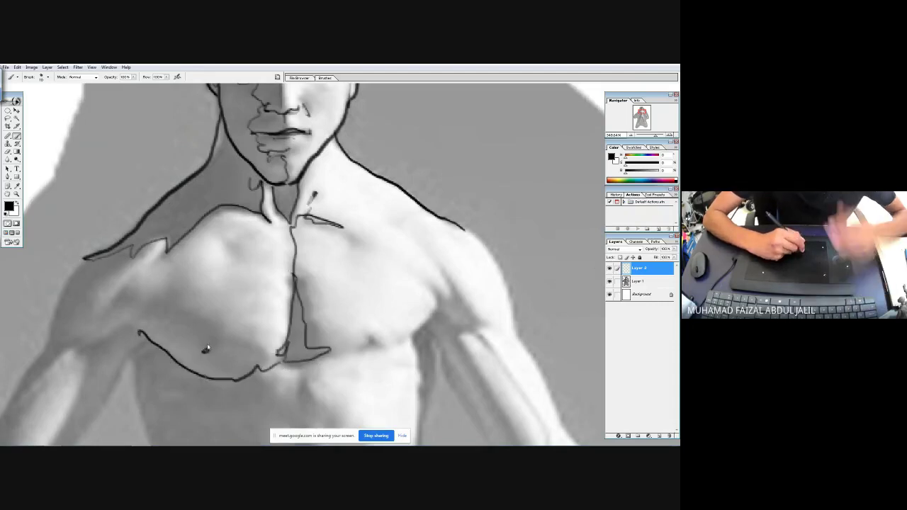
Outline the shading on the pectoral and shoulder, and trace the shaded-side upper arm with its highlight shape down to the elbow
{"action": "mouse_move", "coordinate": [256, 362]}
{"action": "left_mouse_down"}
{"action": "mouse_move", "coordinate": [192, 314]}
{"action": "mouse_move", "coordinate": [169, 314]}
{"action": "mouse_move", "coordinate": [139, 332]}
{"action": "mouse_move", "coordinate": [344, 230]}
{"action": "mouse_move", "coordinate": [307, 236]}
{"action": "mouse_move", "coordinate": [295, 211]}
{"action": "mouse_move", "coordinate": [337, 153]}
{"action": "mouse_move", "coordinate": [289, 161]}
{"action": "mouse_move", "coordinate": [188, 351]}
{"action": "left_mouse_up"}
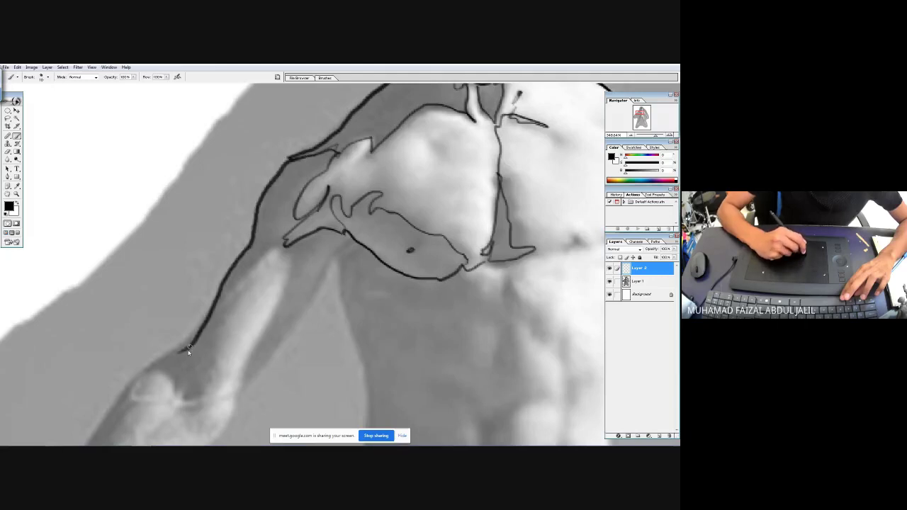
{"action": "left_click_drag", "start_coordinate": [353, 247], "coordinate": [241, 394]}
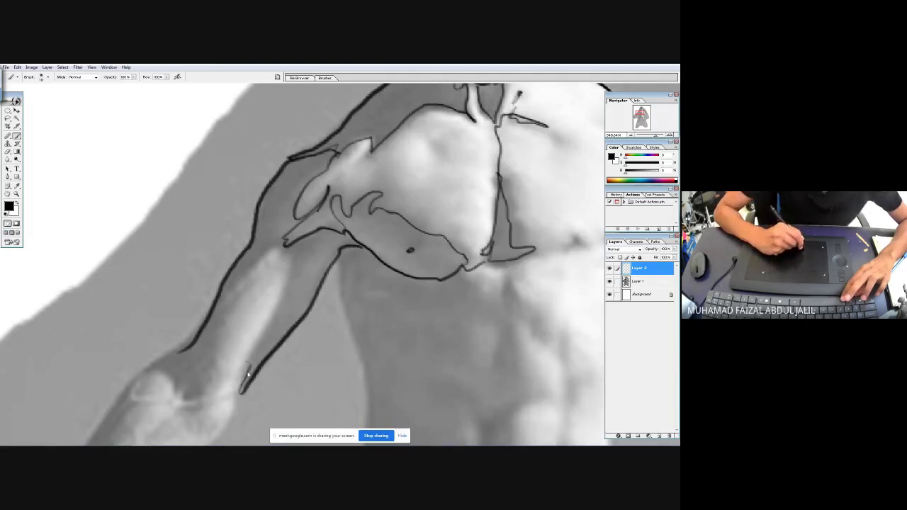
{"action": "mouse_move", "coordinate": [289, 257]}
{"action": "left_mouse_down"}
{"action": "mouse_move", "coordinate": [213, 375]}
{"action": "mouse_move", "coordinate": [341, 197]}
{"action": "mouse_move", "coordinate": [311, 216]}
{"action": "mouse_move", "coordinate": [339, 171]}
{"action": "left_mouse_up"}
{"action": "mouse_move", "coordinate": [329, 179]}
{"action": "left_mouse_down"}
{"action": "mouse_move", "coordinate": [309, 195]}
{"action": "mouse_move", "coordinate": [310, 246]}
{"action": "left_mouse_up"}
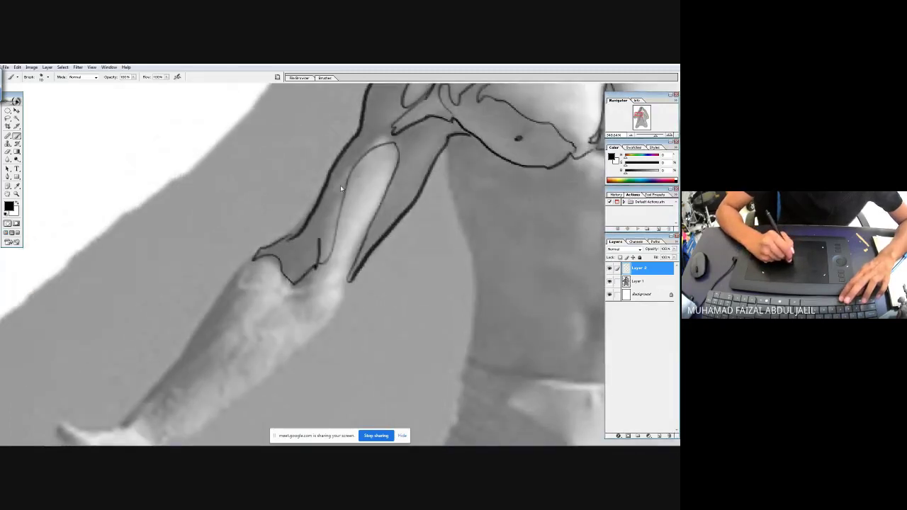
Trace both edges of the forearm down to the wrist, including the shadow boundary along its outer side
{"action": "mouse_move", "coordinate": [270, 243]}
{"action": "left_mouse_down"}
{"action": "mouse_move", "coordinate": [243, 255]}
{"action": "mouse_move", "coordinate": [131, 419]}
{"action": "left_mouse_up"}
{"action": "left_click_drag", "start_coordinate": [262, 318], "coordinate": [289, 180]}
{"action": "mouse_move", "coordinate": [286, 150]}
{"action": "left_mouse_down"}
{"action": "mouse_move", "coordinate": [230, 243]}
{"action": "mouse_move", "coordinate": [164, 297]}
{"action": "mouse_move", "coordinate": [198, 324]}
{"action": "mouse_move", "coordinate": [319, 232]}
{"action": "mouse_move", "coordinate": [387, 143]}
{"action": "left_mouse_up"}
{"action": "left_click_drag", "start_coordinate": [316, 192], "coordinate": [396, 95]}
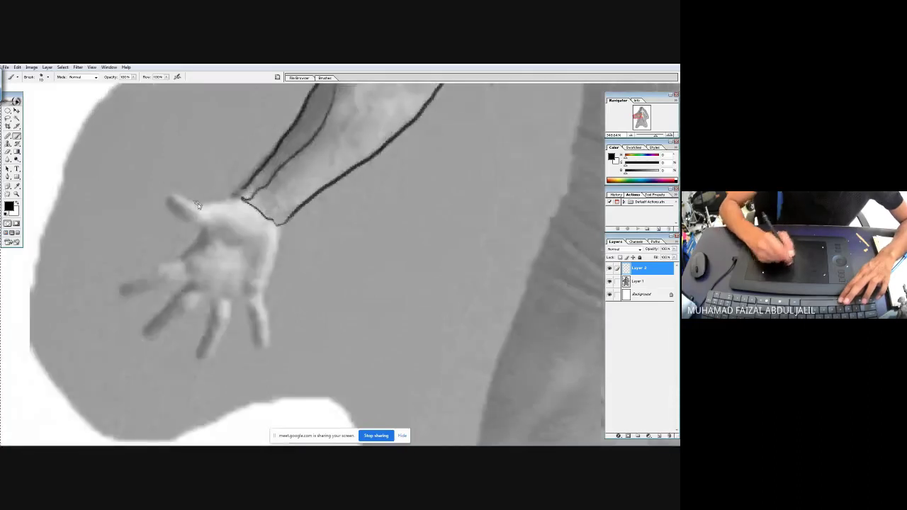
Trace the shaded-side hand from the wrist around the thumb and all fingers, and outline the shadow shapes on the palm and fingers
{"action": "left_click_drag", "start_coordinate": [252, 182], "coordinate": [214, 202]}
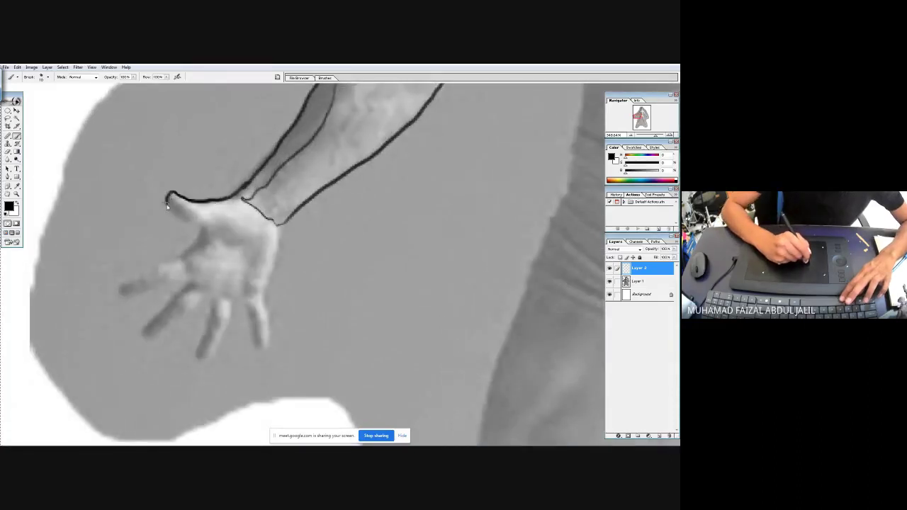
{"action": "mouse_move", "coordinate": [201, 231]}
{"action": "left_mouse_down"}
{"action": "mouse_move", "coordinate": [119, 291]}
{"action": "mouse_move", "coordinate": [188, 275]}
{"action": "mouse_move", "coordinate": [183, 265]}
{"action": "mouse_move", "coordinate": [189, 273]}
{"action": "mouse_move", "coordinate": [205, 240]}
{"action": "left_mouse_up"}
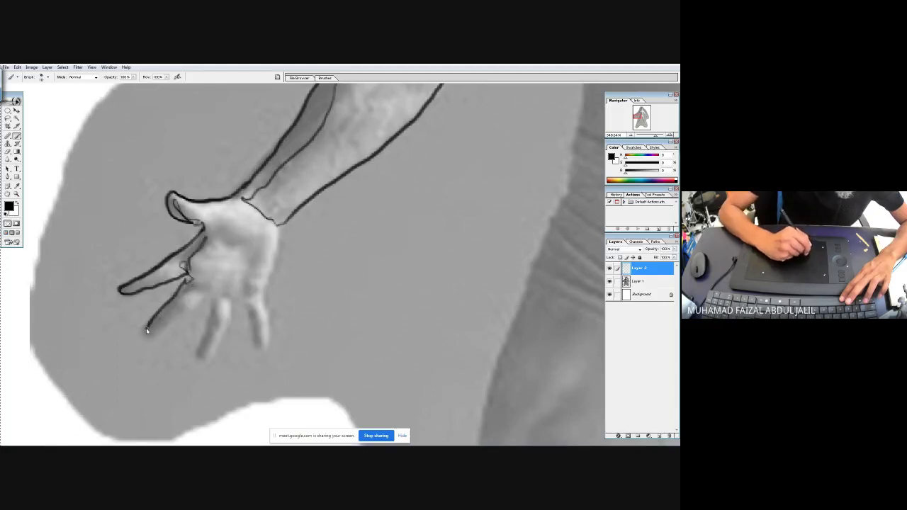
{"action": "mouse_move", "coordinate": [163, 329]}
{"action": "left_mouse_down"}
{"action": "mouse_move", "coordinate": [187, 299]}
{"action": "mouse_move", "coordinate": [213, 302]}
{"action": "left_mouse_up"}
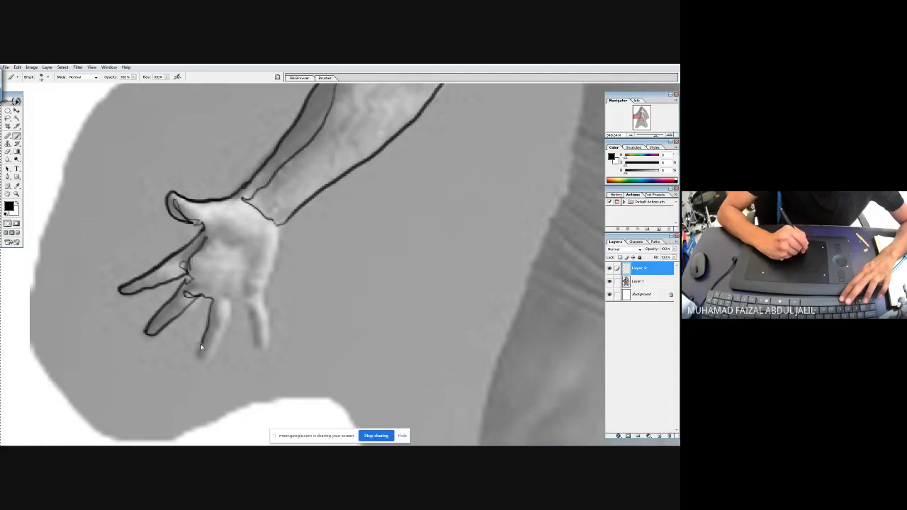
{"action": "mouse_move", "coordinate": [197, 359]}
{"action": "left_mouse_down"}
{"action": "mouse_move", "coordinate": [227, 328]}
{"action": "mouse_move", "coordinate": [229, 307]}
{"action": "mouse_move", "coordinate": [216, 312]}
{"action": "mouse_move", "coordinate": [222, 285]}
{"action": "mouse_move", "coordinate": [239, 280]}
{"action": "mouse_move", "coordinate": [247, 306]}
{"action": "left_mouse_up"}
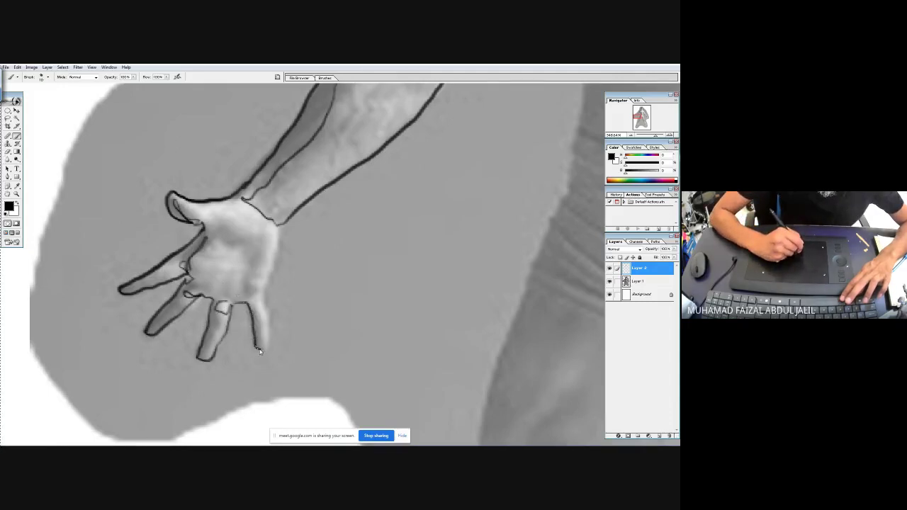
{"action": "left_click_drag", "start_coordinate": [259, 353], "coordinate": [268, 282]}
{"action": "mouse_move", "coordinate": [277, 231]}
{"action": "left_mouse_down"}
{"action": "mouse_move", "coordinate": [255, 244]}
{"action": "mouse_move", "coordinate": [208, 219]}
{"action": "mouse_move", "coordinate": [218, 240]}
{"action": "mouse_move", "coordinate": [243, 249]}
{"action": "mouse_move", "coordinate": [251, 287]}
{"action": "mouse_move", "coordinate": [225, 301]}
{"action": "left_mouse_up"}
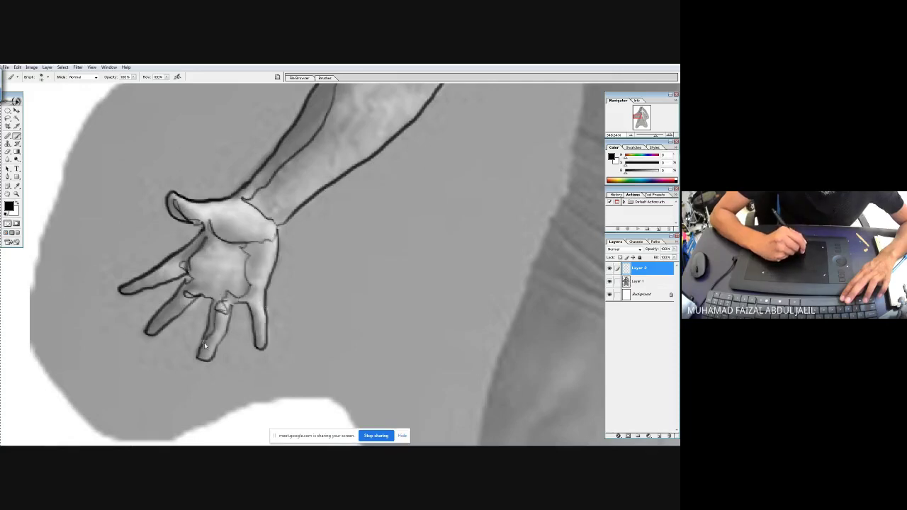
{"action": "mouse_move", "coordinate": [204, 343]}
{"action": "left_mouse_down"}
{"action": "mouse_move", "coordinate": [203, 287]}
{"action": "mouse_move", "coordinate": [159, 331]}
{"action": "mouse_move", "coordinate": [197, 280]}
{"action": "mouse_move", "coordinate": [182, 253]}
{"action": "left_mouse_up"}
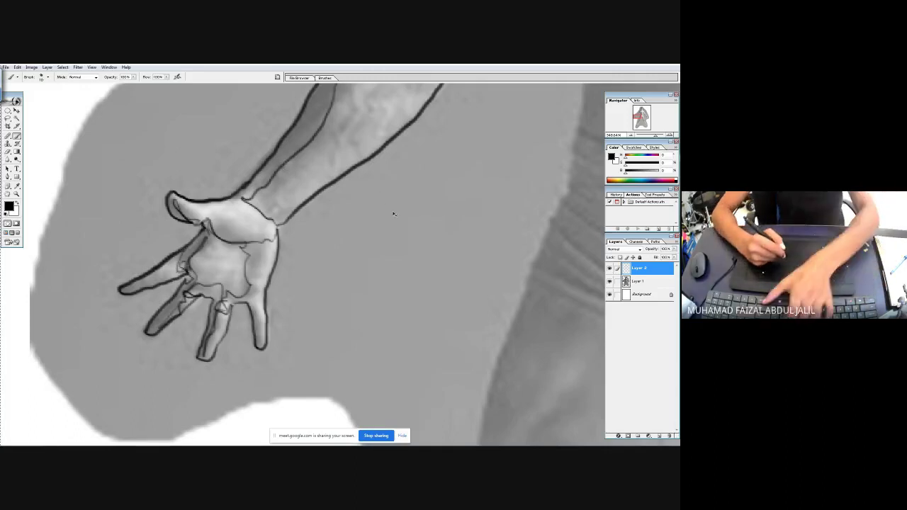
Trace the shaded side of the torso from the armpit to the waist, and outline the shadow shapes on the ribs and abdomen
{"action": "key", "text": "ctrl+minus"}
{"action": "key", "text": "ctrl+minus"}
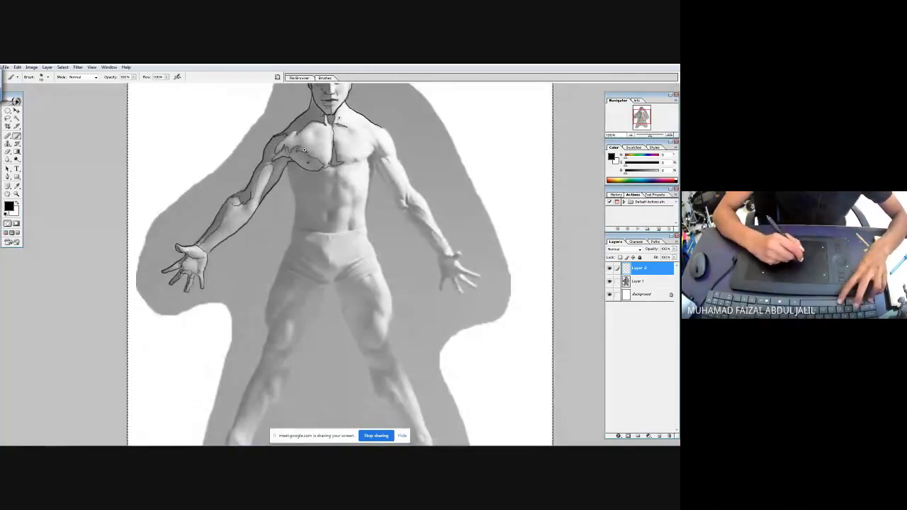
{"action": "key", "text": "ctrl+space"}
{"action": "left_click_drag", "start_coordinate": [304, 150], "coordinate": [297, 261]}
{"action": "left_click_drag", "start_coordinate": [294, 131], "coordinate": [320, 227]}
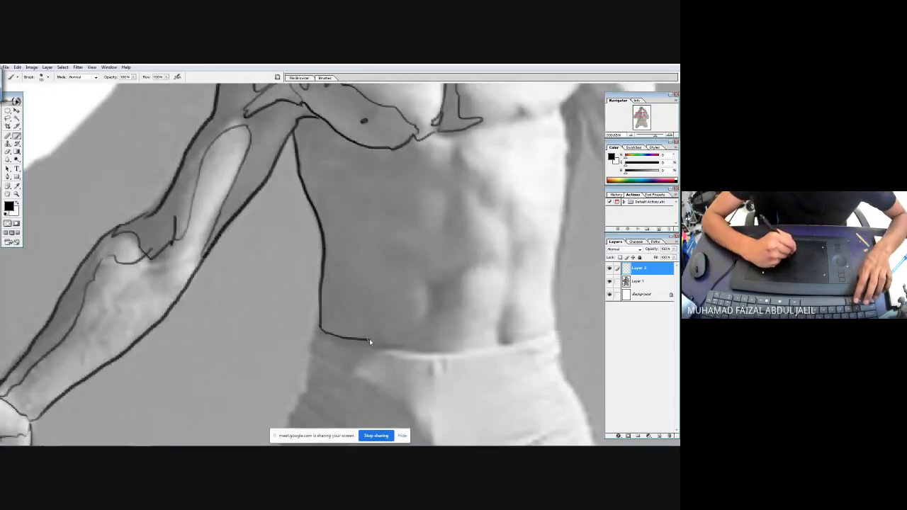
{"action": "mouse_move", "coordinate": [367, 330]}
{"action": "left_mouse_down"}
{"action": "mouse_move", "coordinate": [430, 343]}
{"action": "mouse_move", "coordinate": [427, 305]}
{"action": "mouse_move", "coordinate": [398, 268]}
{"action": "left_mouse_up"}
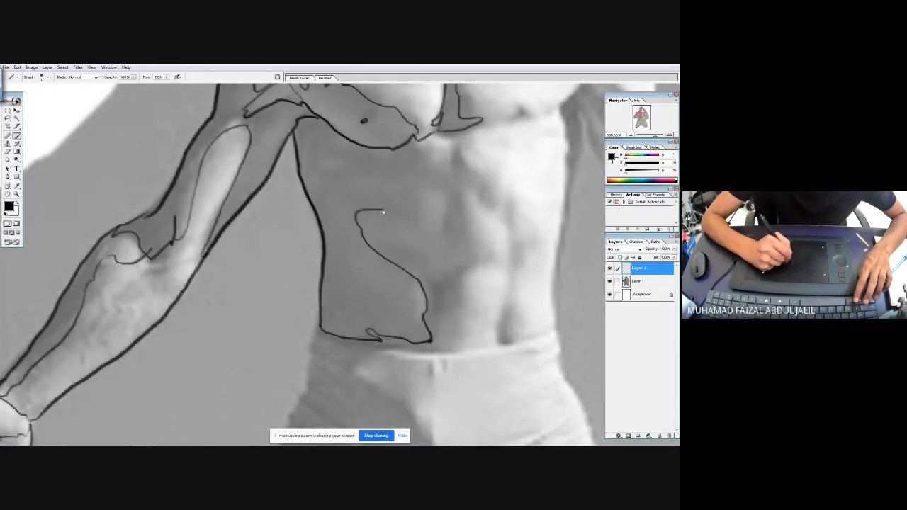
{"action": "mouse_move", "coordinate": [383, 213]}
{"action": "left_mouse_down"}
{"action": "mouse_move", "coordinate": [408, 182]}
{"action": "mouse_move", "coordinate": [374, 160]}
{"action": "left_mouse_up"}
{"action": "mouse_move", "coordinate": [334, 135]}
{"action": "left_mouse_down"}
{"action": "mouse_move", "coordinate": [350, 151]}
{"action": "mouse_move", "coordinate": [337, 182]}
{"action": "left_mouse_up"}
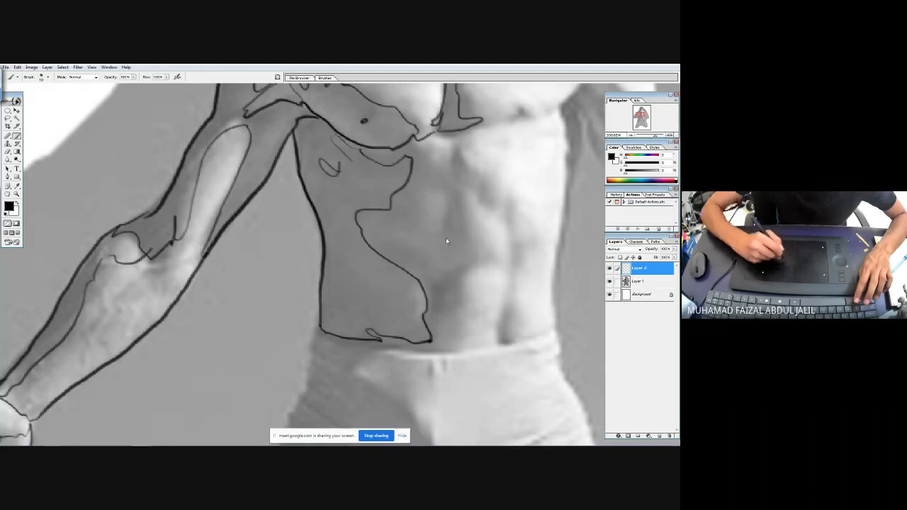
Trace the shading along the middle of the abdomen, the waistline, and the lit side of the torso with its muscle lines
{"action": "left_click_drag", "start_coordinate": [452, 186], "coordinate": [451, 223]}
{"action": "mouse_move", "coordinate": [455, 270]}
{"action": "left_mouse_down"}
{"action": "mouse_move", "coordinate": [445, 313]}
{"action": "mouse_move", "coordinate": [459, 268]}
{"action": "left_mouse_up"}
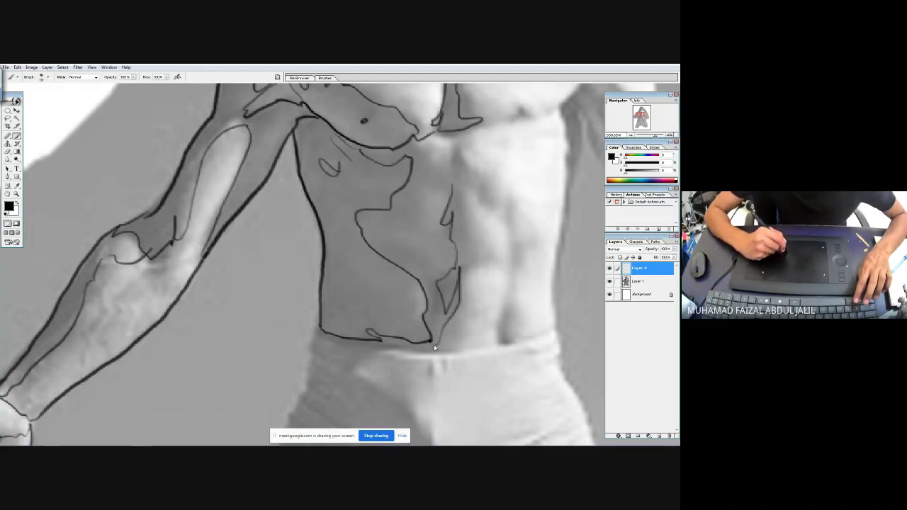
{"action": "mouse_move", "coordinate": [390, 351]}
{"action": "left_mouse_down"}
{"action": "mouse_move", "coordinate": [477, 353]}
{"action": "mouse_move", "coordinate": [502, 346]}
{"action": "mouse_move", "coordinate": [499, 326]}
{"action": "mouse_move", "coordinate": [534, 336]}
{"action": "mouse_move", "coordinate": [552, 330]}
{"action": "mouse_move", "coordinate": [563, 208]}
{"action": "left_mouse_up"}
{"action": "mouse_move", "coordinate": [565, 125]}
{"action": "left_mouse_down"}
{"action": "mouse_move", "coordinate": [526, 115]}
{"action": "mouse_move", "coordinate": [483, 126]}
{"action": "mouse_move", "coordinate": [459, 151]}
{"action": "mouse_move", "coordinate": [516, 264]}
{"action": "mouse_move", "coordinate": [515, 294]}
{"action": "left_mouse_up"}
Trace the lower edge and nipple of the lit pectoral, and add short contour marks on the collarbone, upper chest and neck
{"action": "key", "text": "space"}
{"action": "mouse_move", "coordinate": [541, 179]}
{"action": "left_mouse_down"}
{"action": "mouse_move", "coordinate": [498, 238]}
{"action": "mouse_move", "coordinate": [352, 338]}
{"action": "left_mouse_up"}
{"action": "mouse_move", "coordinate": [368, 264]}
{"action": "left_mouse_down"}
{"action": "mouse_move", "coordinate": [385, 221]}
{"action": "mouse_move", "coordinate": [410, 226]}
{"action": "left_mouse_up"}
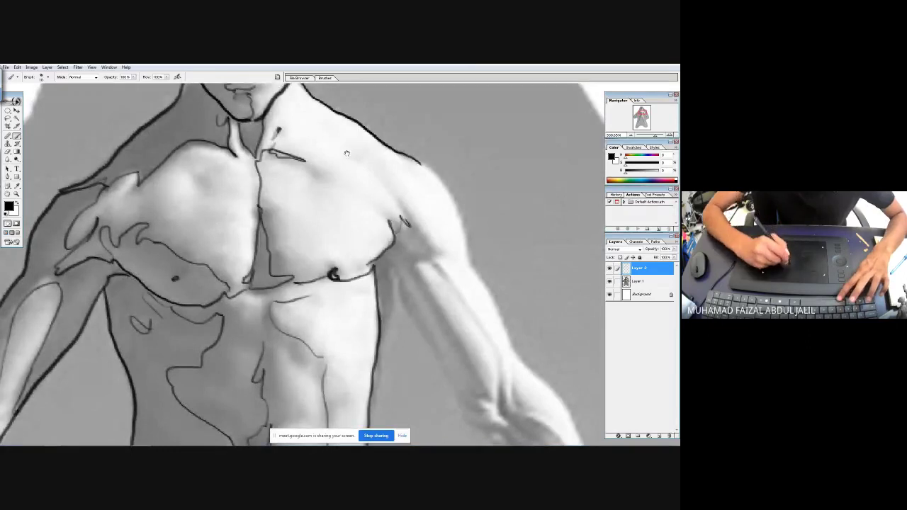
{"action": "left_click_drag", "start_coordinate": [312, 167], "coordinate": [332, 177]}
{"action": "left_click_drag", "start_coordinate": [198, 163], "coordinate": [200, 171]}
{"action": "left_click_drag", "start_coordinate": [186, 138], "coordinate": [192, 121]}
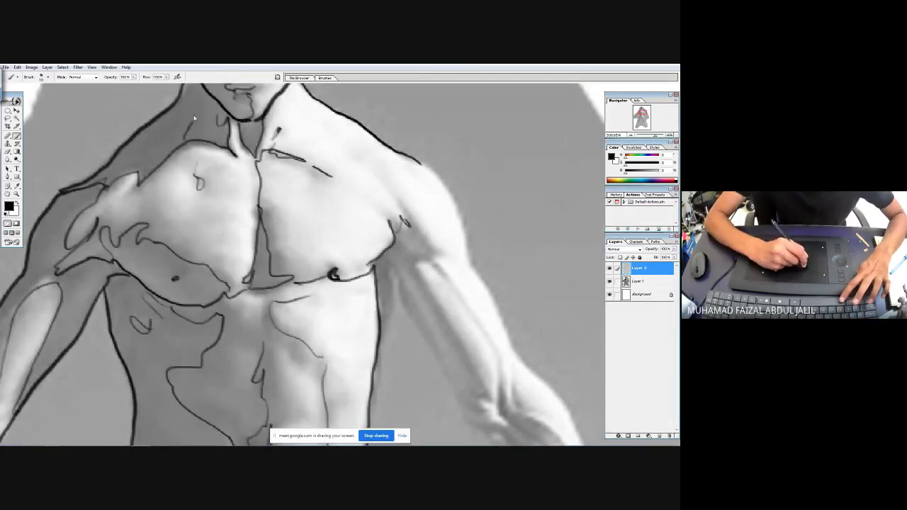
Trace the lit-side upper arm from the armpit to the elbow crease, including the outer shoulder curve and the muscle lines
{"action": "key", "text": "space"}
{"action": "left_click_drag", "start_coordinate": [408, 235], "coordinate": [291, 208]}
{"action": "left_click_drag", "start_coordinate": [269, 308], "coordinate": [281, 255]}
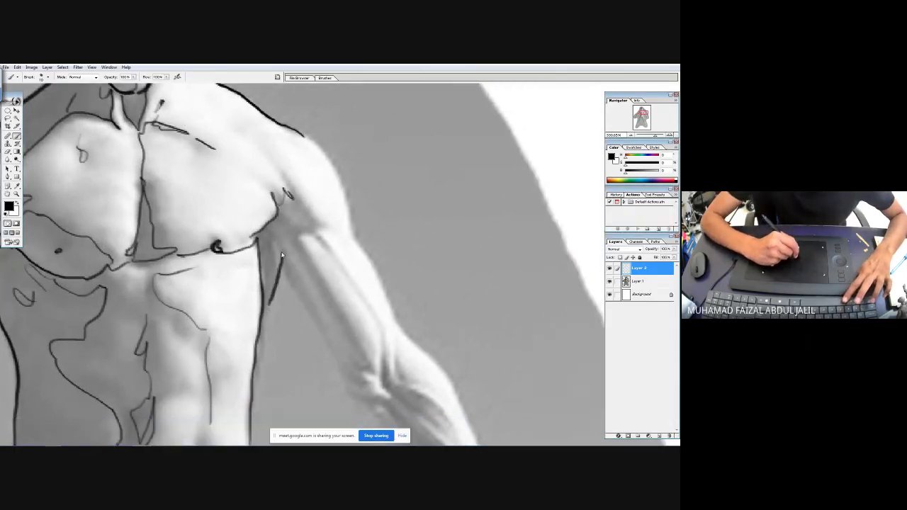
{"action": "key", "text": "ctrl+z"}
{"action": "mouse_move", "coordinate": [263, 317]}
{"action": "left_mouse_down"}
{"action": "mouse_move", "coordinate": [280, 274]}
{"action": "mouse_move", "coordinate": [357, 390]}
{"action": "mouse_move", "coordinate": [379, 393]}
{"action": "mouse_move", "coordinate": [383, 341]}
{"action": "left_mouse_up"}
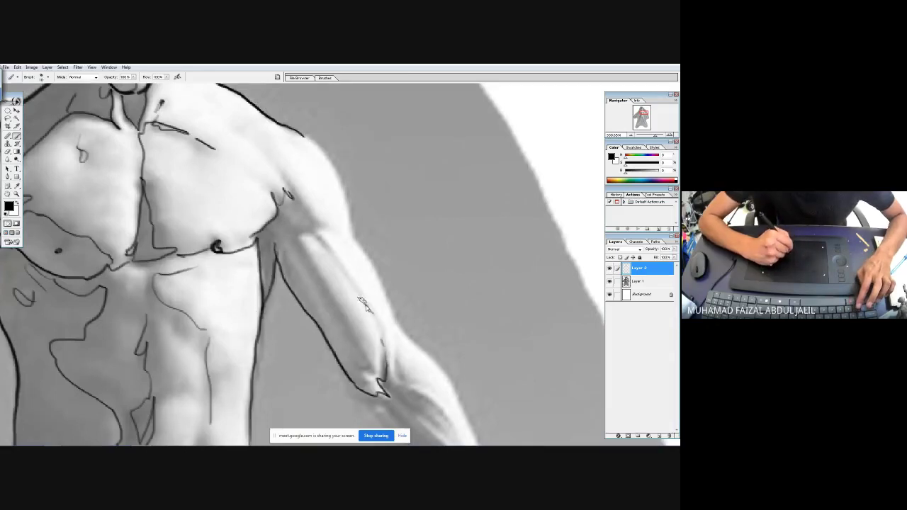
{"action": "mouse_move", "coordinate": [365, 306]}
{"action": "left_mouse_down"}
{"action": "mouse_move", "coordinate": [313, 237]}
{"action": "mouse_move", "coordinate": [295, 232]}
{"action": "mouse_move", "coordinate": [305, 234]}
{"action": "mouse_move", "coordinate": [289, 194]}
{"action": "left_mouse_up"}
{"action": "mouse_move", "coordinate": [302, 133]}
{"action": "left_mouse_down"}
{"action": "mouse_move", "coordinate": [335, 175]}
{"action": "mouse_move", "coordinate": [351, 236]}
{"action": "left_mouse_up"}
{"action": "left_click_drag", "start_coordinate": [290, 198], "coordinate": [257, 158]}
{"action": "left_click_drag", "start_coordinate": [336, 220], "coordinate": [342, 224]}
Trace the outer edge of the lit-side arm and both edges of its forearm to the wrist, adding the muscle shadow lines
{"action": "key", "text": "space"}
{"action": "left_click_drag", "start_coordinate": [352, 265], "coordinate": [252, 159]}
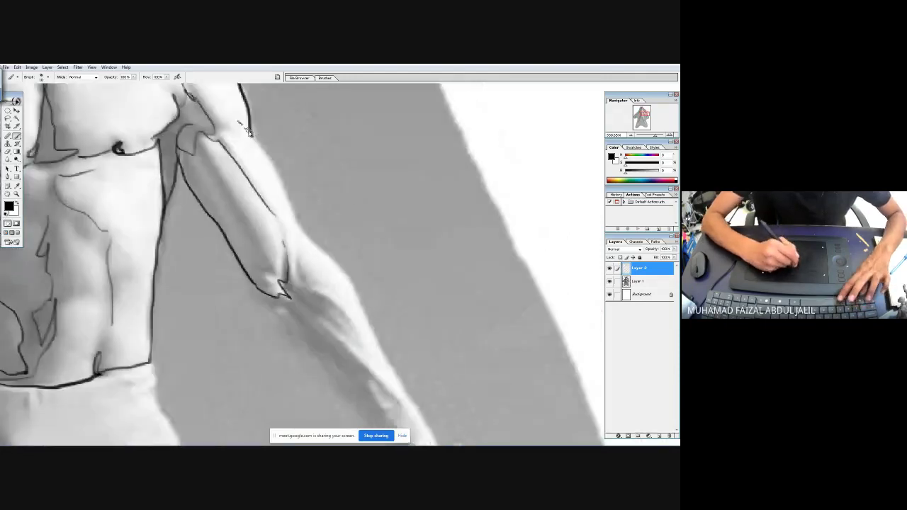
{"action": "mouse_move", "coordinate": [244, 128]}
{"action": "left_mouse_down"}
{"action": "mouse_move", "coordinate": [295, 216]}
{"action": "mouse_move", "coordinate": [351, 280]}
{"action": "left_mouse_up"}
{"action": "mouse_move", "coordinate": [287, 310]}
{"action": "left_mouse_down"}
{"action": "mouse_move", "coordinate": [239, 168]}
{"action": "mouse_move", "coordinate": [263, 234]}
{"action": "mouse_move", "coordinate": [340, 328]}
{"action": "left_mouse_up"}
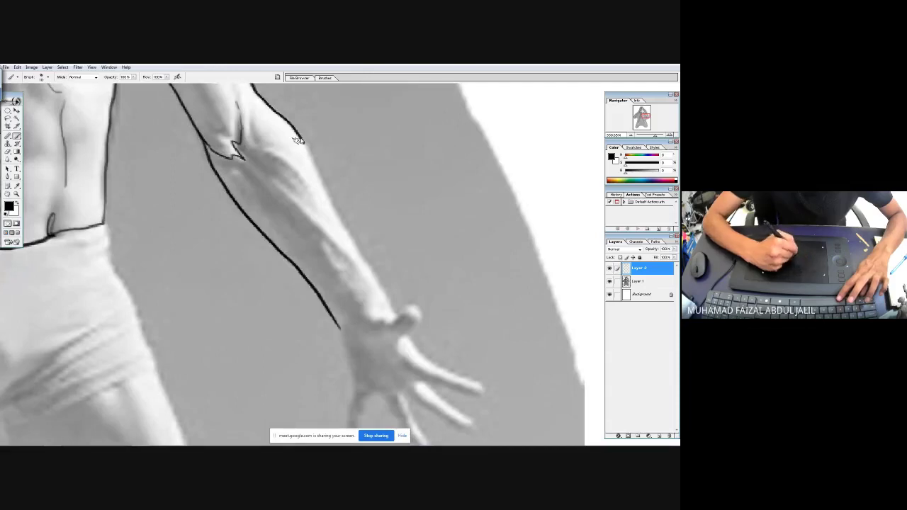
{"action": "mouse_move", "coordinate": [301, 141]}
{"action": "left_mouse_down"}
{"action": "mouse_move", "coordinate": [392, 312]}
{"action": "mouse_move", "coordinate": [363, 317]}
{"action": "mouse_move", "coordinate": [315, 243]}
{"action": "left_mouse_up"}
{"action": "left_click_drag", "start_coordinate": [259, 164], "coordinate": [245, 144]}
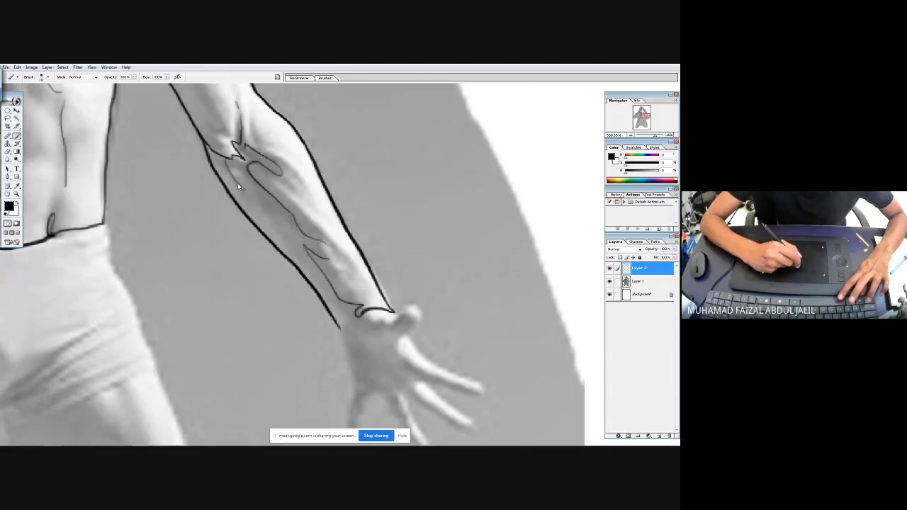
{"action": "left_click_drag", "start_coordinate": [238, 183], "coordinate": [271, 228]}
Trace the lit-side hand around the palm, fingers and thumb, and outline the shadow shapes inside the palm
{"action": "mouse_move", "coordinate": [344, 301]}
{"action": "left_mouse_down"}
{"action": "mouse_move", "coordinate": [319, 198]}
{"action": "mouse_move", "coordinate": [316, 229]}
{"action": "mouse_move", "coordinate": [330, 277]}
{"action": "left_mouse_up"}
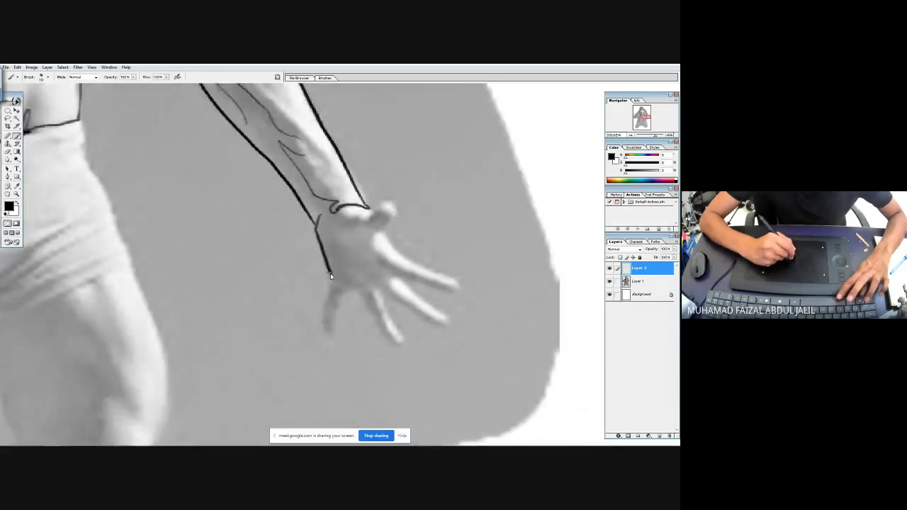
{"action": "key", "text": "ctrl+z"}
{"action": "mouse_move", "coordinate": [316, 223]}
{"action": "left_mouse_down"}
{"action": "mouse_move", "coordinate": [330, 337]}
{"action": "mouse_move", "coordinate": [342, 290]}
{"action": "mouse_move", "coordinate": [362, 296]}
{"action": "mouse_move", "coordinate": [399, 344]}
{"action": "mouse_move", "coordinate": [369, 291]}
{"action": "left_mouse_up"}
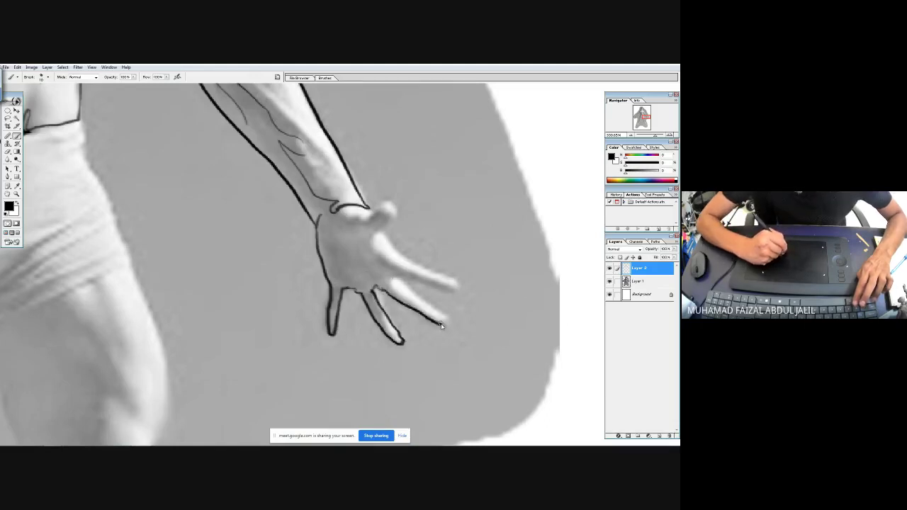
{"action": "mouse_move", "coordinate": [440, 313]}
{"action": "left_mouse_down"}
{"action": "mouse_move", "coordinate": [397, 282]}
{"action": "mouse_move", "coordinate": [397, 272]}
{"action": "mouse_move", "coordinate": [459, 287]}
{"action": "left_mouse_up"}
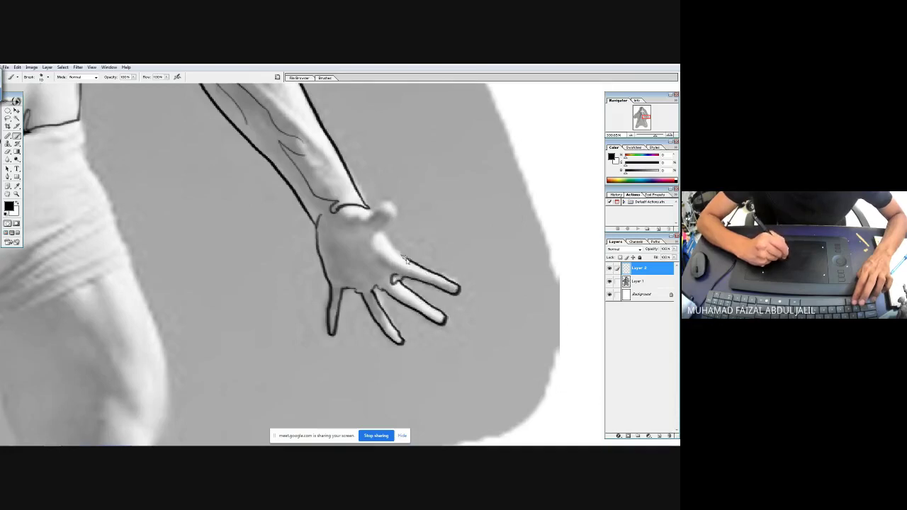
{"action": "mouse_move", "coordinate": [394, 220]}
{"action": "left_mouse_down"}
{"action": "mouse_move", "coordinate": [390, 205]}
{"action": "mouse_move", "coordinate": [380, 211]}
{"action": "left_mouse_up"}
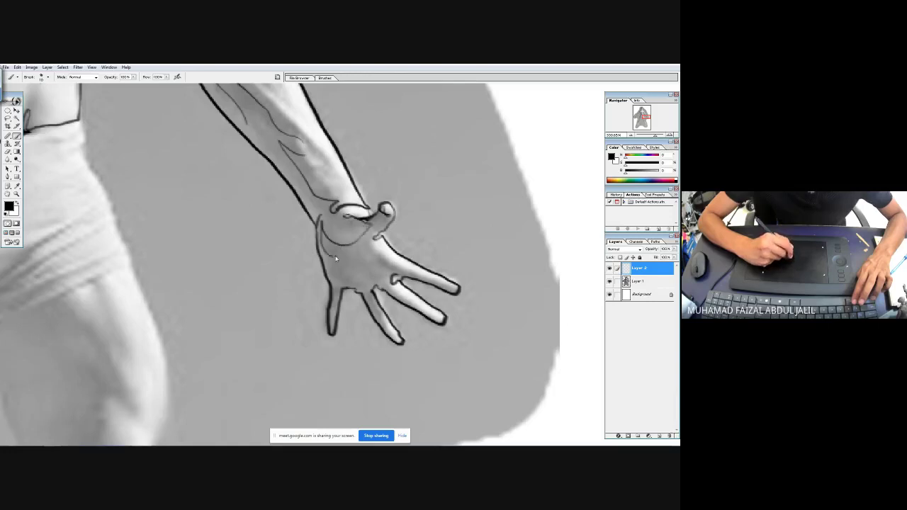
{"action": "mouse_move", "coordinate": [336, 258]}
{"action": "left_mouse_down"}
{"action": "mouse_move", "coordinate": [381, 267]}
{"action": "mouse_move", "coordinate": [385, 281]}
{"action": "mouse_move", "coordinate": [348, 290]}
{"action": "left_mouse_up"}
Toggle the photo layer's visibility to examine the traced contour lines of the upper body on their own
{"action": "key", "text": "ctrl+minus"}
{"action": "key", "text": "ctrl+minus"}
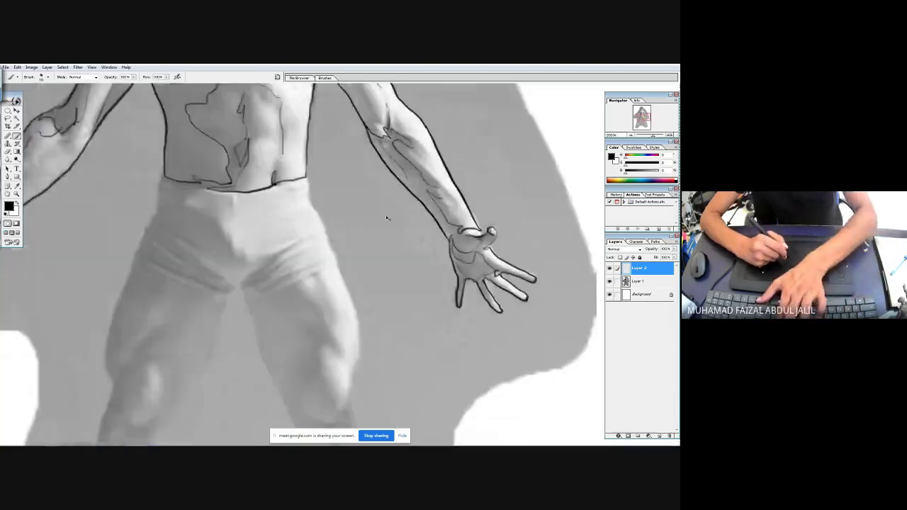
{"action": "key", "text": "ctrl+minus"}
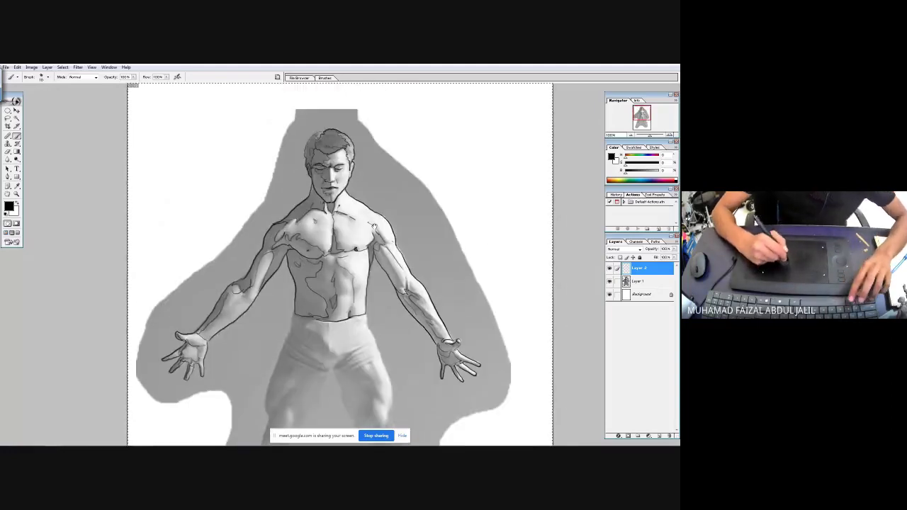
{"action": "left_click", "coordinate": [609, 282]}
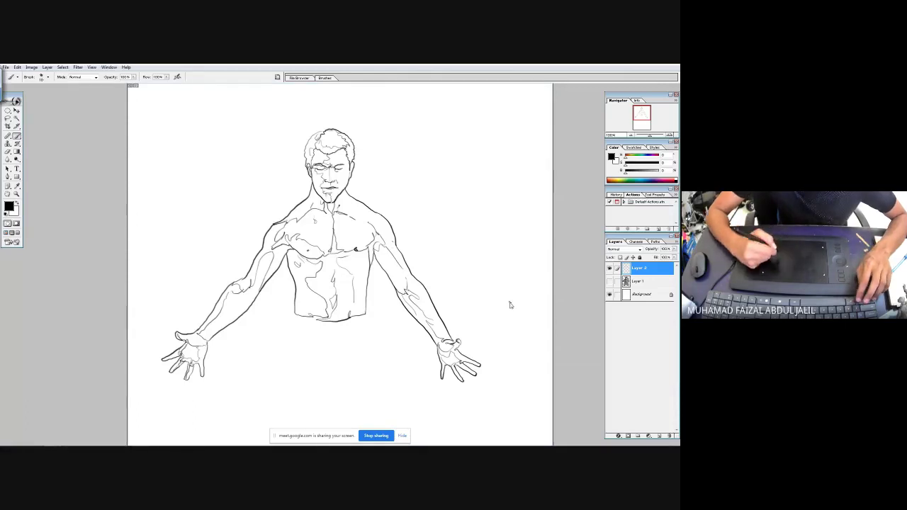
{"action": "left_click", "coordinate": [609, 281]}
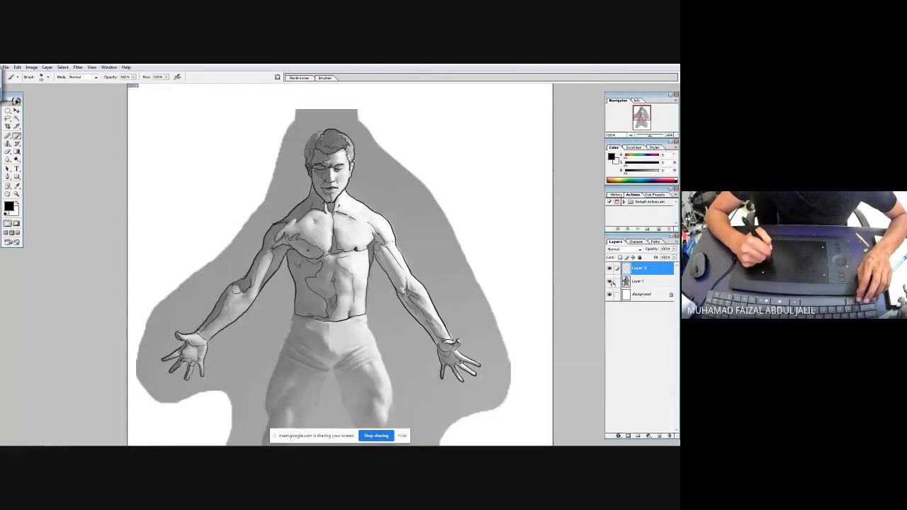
Hide the contour line layer, keep the photo layer visible, and add a new empty layer on top
{"action": "left_click", "coordinate": [609, 282]}
{"action": "left_click", "coordinate": [610, 268]}
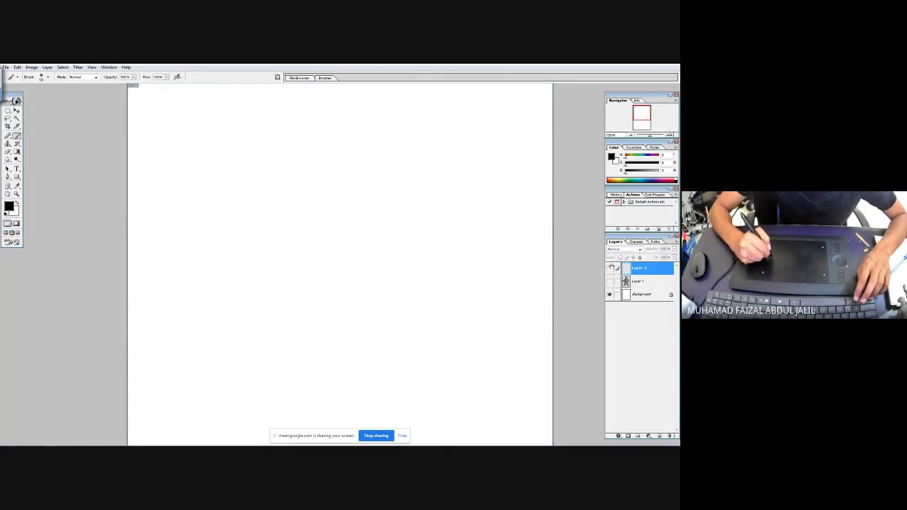
{"action": "left_click", "coordinate": [610, 281]}
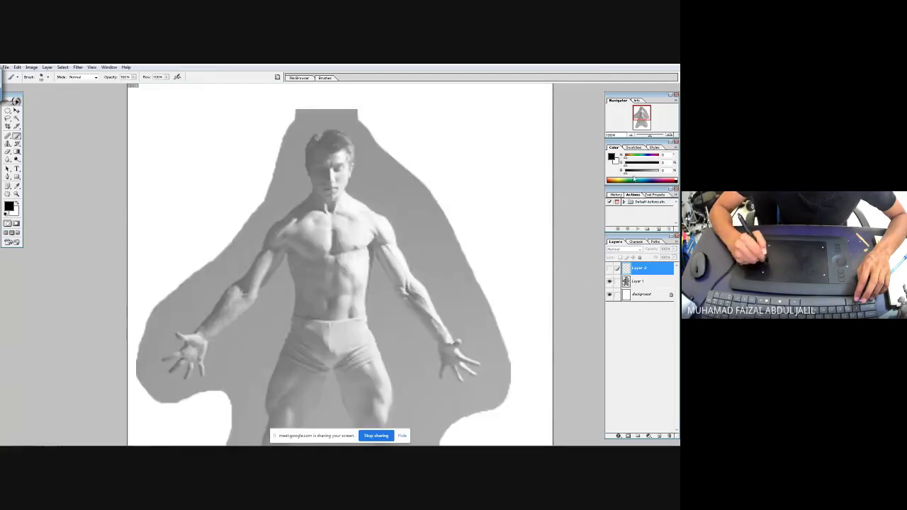
{"action": "left_click", "coordinate": [658, 436]}
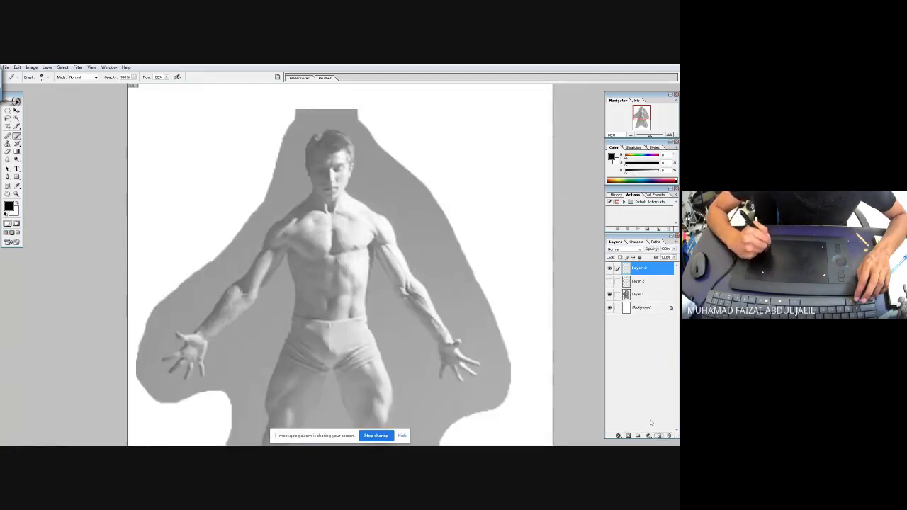
Sketch the head construction over the photo: a circle for the skull, a line down each side of the face, and the jaw
{"action": "left_click_drag", "start_coordinate": [249, 108], "coordinate": [409, 263]}
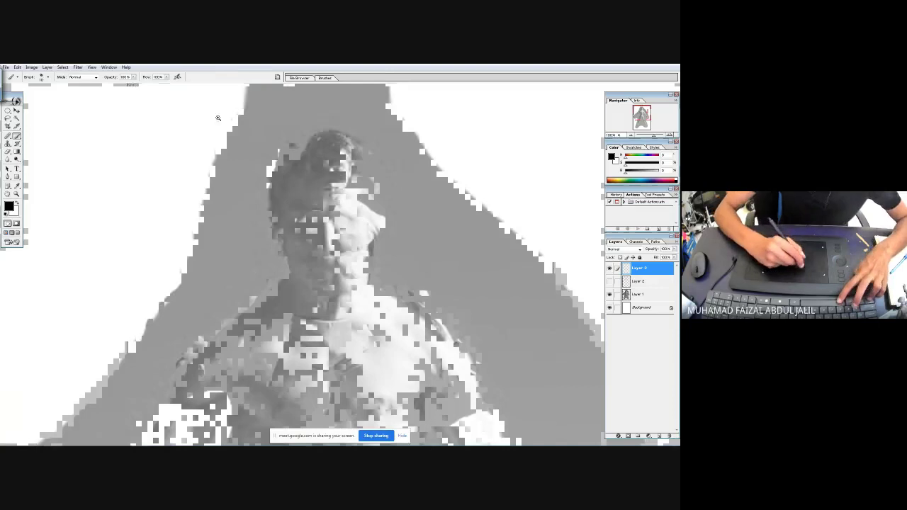
{"action": "left_click_drag", "start_coordinate": [217, 117], "coordinate": [433, 351]}
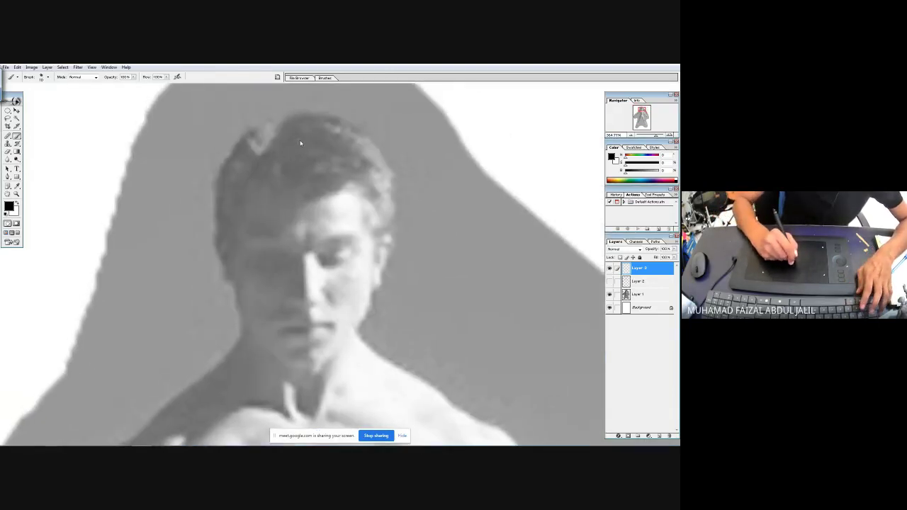
{"action": "mouse_move", "coordinate": [293, 126]}
{"action": "left_mouse_down"}
{"action": "mouse_move", "coordinate": [214, 200]}
{"action": "mouse_move", "coordinate": [344, 261]}
{"action": "left_mouse_up"}
{"action": "mouse_move", "coordinate": [351, 135]}
{"action": "left_mouse_down"}
{"action": "mouse_move", "coordinate": [379, 165]}
{"action": "mouse_move", "coordinate": [387, 212]}
{"action": "mouse_move", "coordinate": [310, 273]}
{"action": "left_mouse_up"}
{"action": "left_click_drag", "start_coordinate": [322, 257], "coordinate": [330, 175]}
{"action": "left_click_drag", "start_coordinate": [235, 165], "coordinate": [247, 253]}
{"action": "left_click_drag", "start_coordinate": [382, 133], "coordinate": [363, 258]}
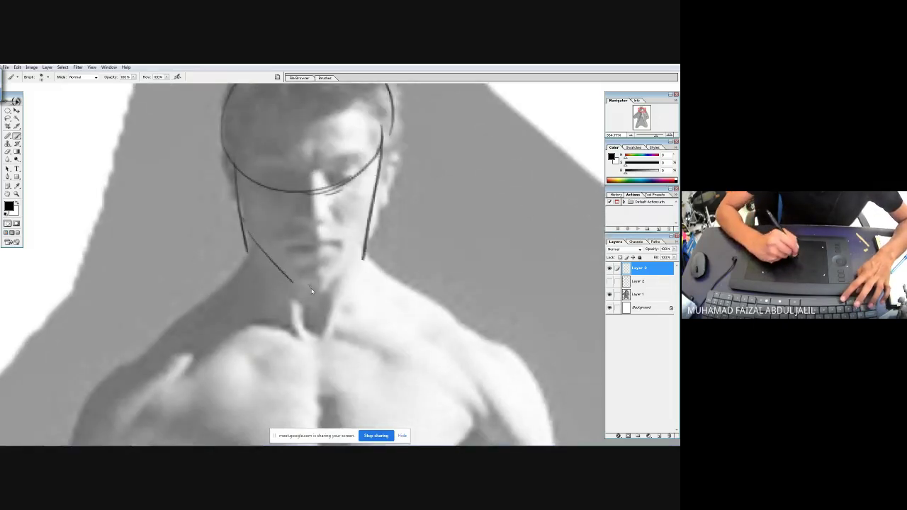
{"action": "mouse_move", "coordinate": [296, 288]}
{"action": "left_mouse_down"}
{"action": "mouse_move", "coordinate": [333, 290]}
{"action": "mouse_move", "coordinate": [350, 252]}
{"action": "left_mouse_up"}
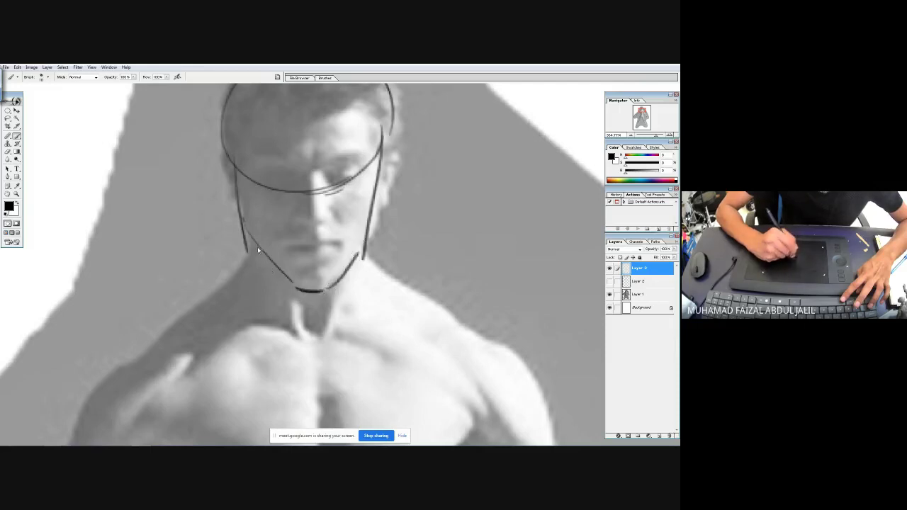
Sketch the neck as a cylinder with two side lines and a curved base, plus the shaded-side slope toward the shoulder
{"action": "left_click_drag", "start_coordinate": [254, 238], "coordinate": [207, 304]}
{"action": "left_click_drag", "start_coordinate": [253, 226], "coordinate": [245, 318]}
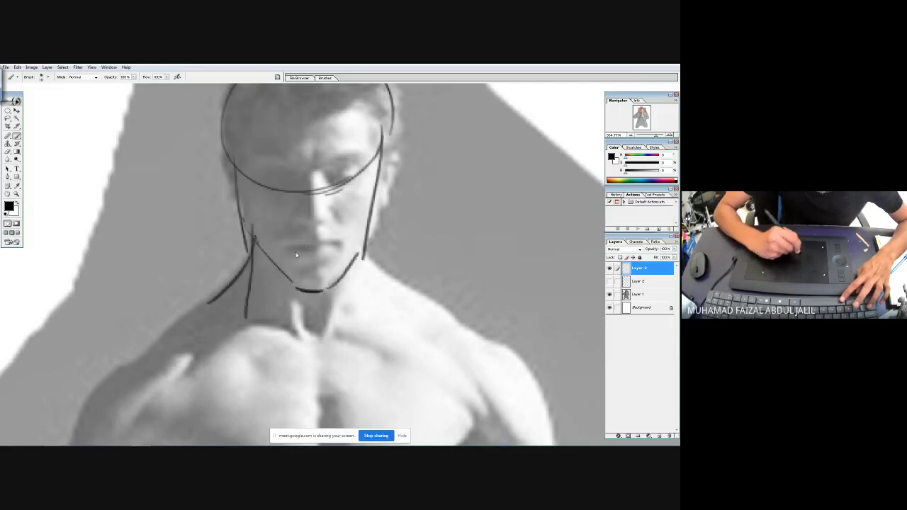
{"action": "left_click_drag", "start_coordinate": [355, 245], "coordinate": [363, 322]}
{"action": "left_click_drag", "start_coordinate": [247, 312], "coordinate": [350, 329]}
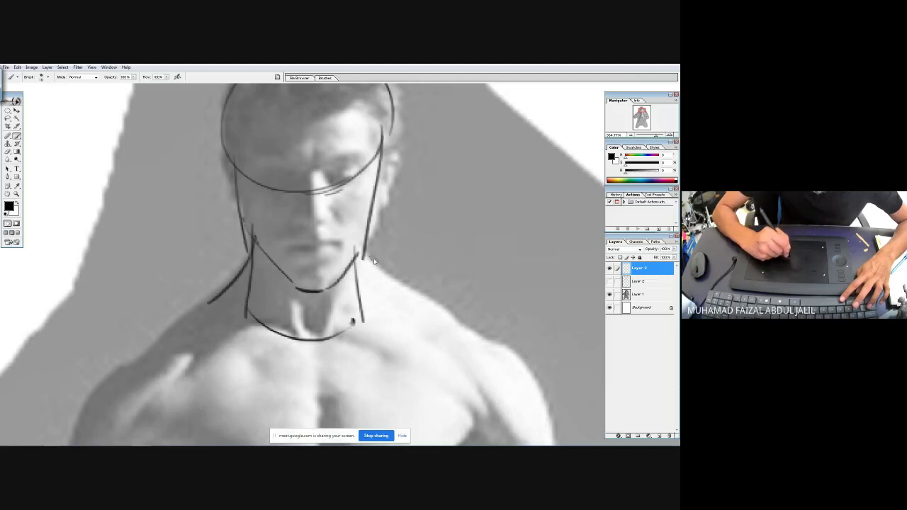
Sketch the lit-side slope from neck to shoulder and the collarbone lines on both sides of the neck base
{"action": "left_click_drag", "start_coordinate": [363, 259], "coordinate": [434, 307]}
{"action": "left_click_drag", "start_coordinate": [363, 317], "coordinate": [433, 322]}
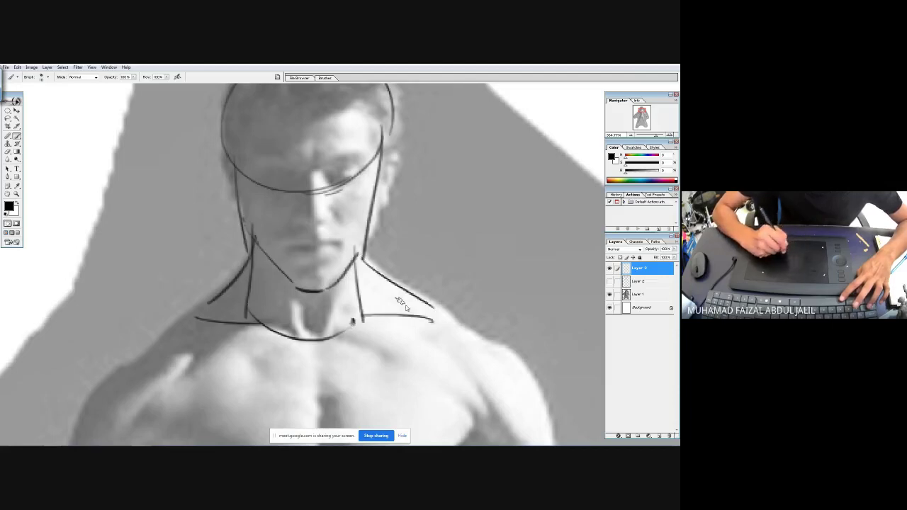
Sketch both ears, horizontal guides for the eyes, nose base and mouth, and simple eye and nose shapes on the face
{"action": "left_click_drag", "start_coordinate": [289, 216], "coordinate": [358, 214]}
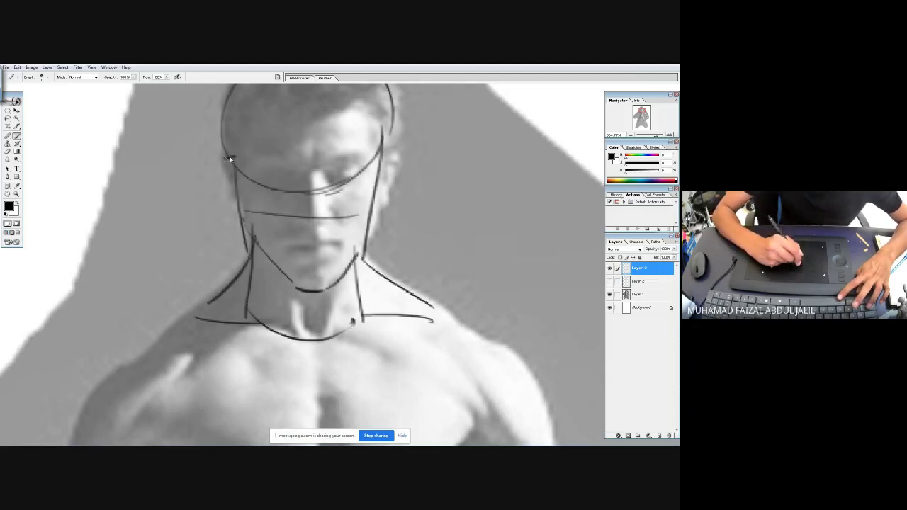
{"action": "left_click_drag", "start_coordinate": [382, 156], "coordinate": [396, 159]}
{"action": "mouse_move", "coordinate": [394, 161]}
{"action": "left_mouse_down"}
{"action": "mouse_move", "coordinate": [388, 200]}
{"action": "mouse_move", "coordinate": [373, 222]}
{"action": "left_mouse_up"}
{"action": "left_click_drag", "start_coordinate": [360, 188], "coordinate": [367, 231]}
{"action": "left_click_drag", "start_coordinate": [237, 204], "coordinate": [415, 205]}
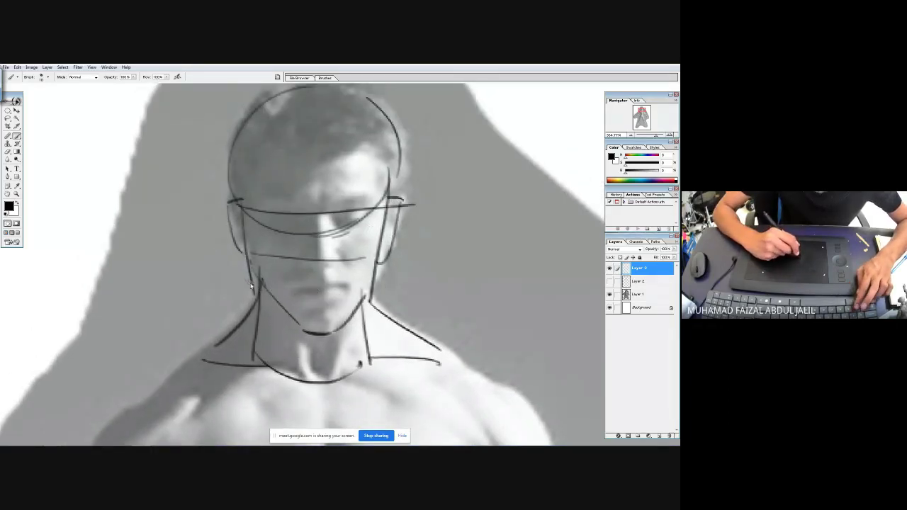
{"action": "left_click_drag", "start_coordinate": [261, 288], "coordinate": [366, 284]}
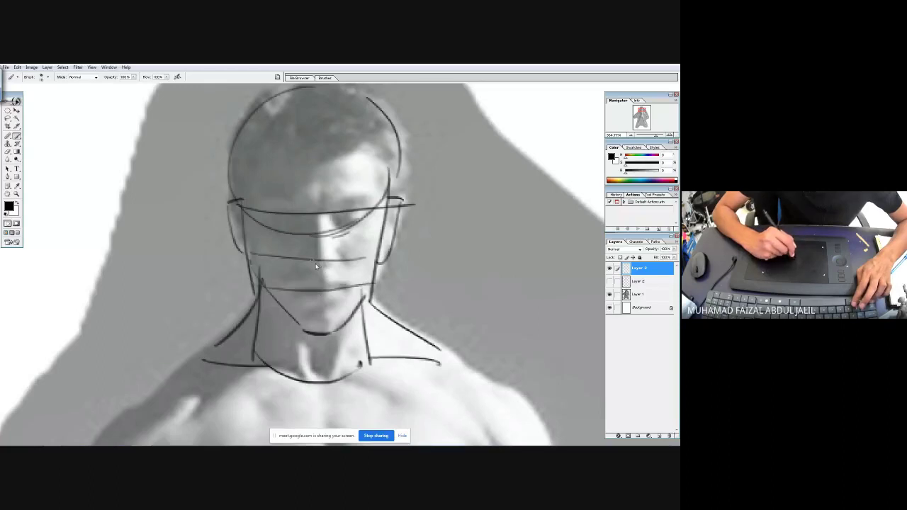
{"action": "mouse_move", "coordinate": [302, 264]}
{"action": "left_mouse_down"}
{"action": "mouse_move", "coordinate": [313, 234]}
{"action": "mouse_move", "coordinate": [298, 224]}
{"action": "left_mouse_up"}
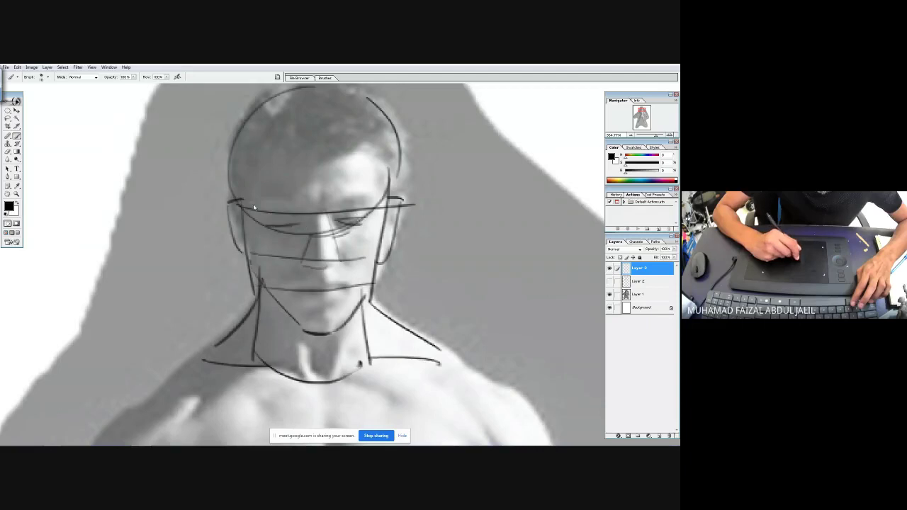
Sketch the brow, the curved hairline with its side edges, and the outer hair contour around the skull
{"action": "left_click_drag", "start_coordinate": [253, 204], "coordinate": [317, 207]}
{"action": "left_click_drag", "start_coordinate": [381, 151], "coordinate": [385, 191]}
{"action": "mouse_move", "coordinate": [286, 160]}
{"action": "left_mouse_down"}
{"action": "mouse_move", "coordinate": [329, 161]}
{"action": "mouse_move", "coordinate": [387, 137]}
{"action": "left_mouse_up"}
{"action": "left_click_drag", "start_coordinate": [269, 135], "coordinate": [252, 147]}
{"action": "mouse_move", "coordinate": [242, 216]}
{"action": "left_mouse_down"}
{"action": "mouse_move", "coordinate": [243, 278]}
{"action": "mouse_move", "coordinate": [233, 220]}
{"action": "mouse_move", "coordinate": [276, 149]}
{"action": "left_mouse_up"}
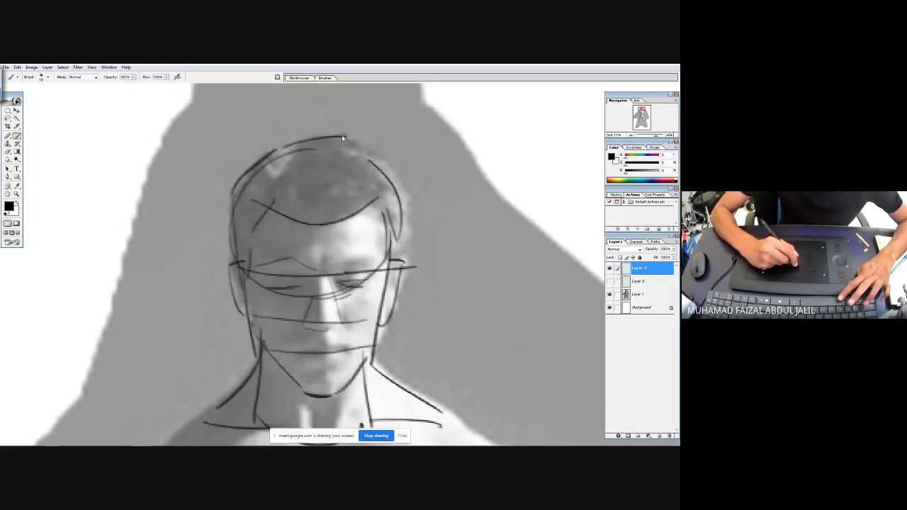
{"action": "mouse_move", "coordinate": [354, 140]}
{"action": "left_mouse_down"}
{"action": "mouse_move", "coordinate": [405, 252]}
{"action": "mouse_move", "coordinate": [390, 269]}
{"action": "left_mouse_up"}
Sketch the chest as a block with a vertical centre line, slanted sides and a straight lower edge
{"action": "mouse_move", "coordinate": [327, 379]}
{"action": "left_mouse_down"}
{"action": "mouse_move", "coordinate": [309, 231]}
{"action": "mouse_move", "coordinate": [295, 296]}
{"action": "mouse_move", "coordinate": [328, 157]}
{"action": "mouse_move", "coordinate": [347, 275]}
{"action": "left_mouse_up"}
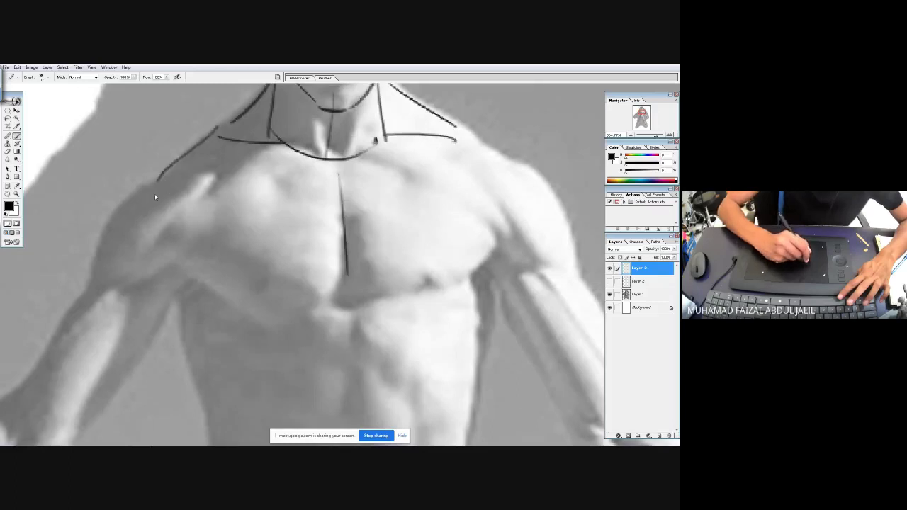
{"action": "mouse_move", "coordinate": [156, 186]}
{"action": "left_mouse_down"}
{"action": "mouse_move", "coordinate": [262, 310]}
{"action": "mouse_move", "coordinate": [475, 273]}
{"action": "mouse_move", "coordinate": [502, 241]}
{"action": "left_mouse_up"}
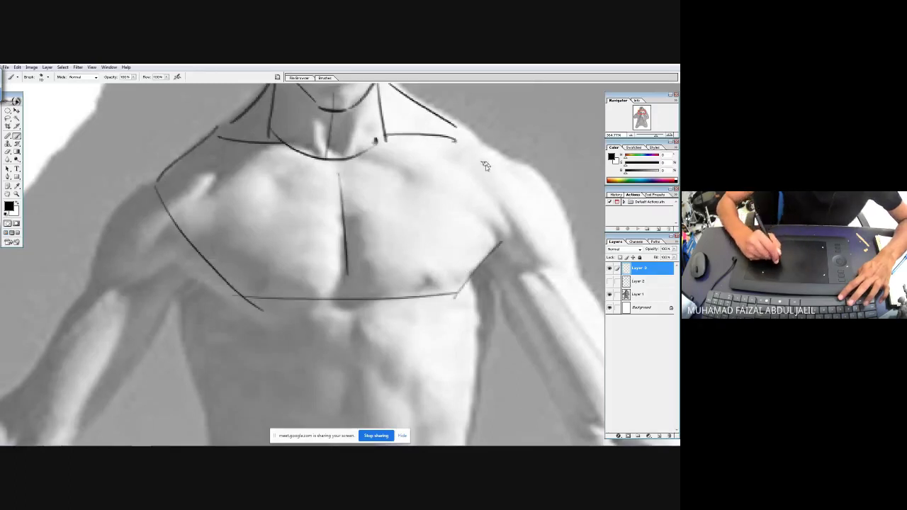
Sketch both shoulders as rounded ball shapes overlapping the upper corners of the chest block
{"action": "mouse_move", "coordinate": [476, 145]}
{"action": "left_mouse_down"}
{"action": "mouse_move", "coordinate": [532, 223]}
{"action": "mouse_move", "coordinate": [541, 183]}
{"action": "mouse_move", "coordinate": [563, 201]}
{"action": "left_mouse_up"}
{"action": "left_click_drag", "start_coordinate": [497, 244], "coordinate": [568, 235]}
{"action": "left_click_drag", "start_coordinate": [564, 200], "coordinate": [573, 241]}
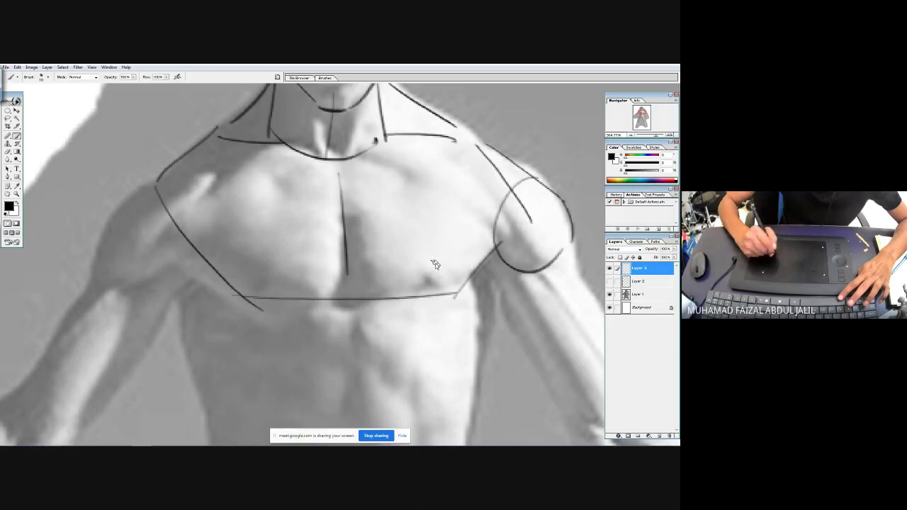
{"action": "left_click_drag", "start_coordinate": [192, 179], "coordinate": [206, 258]}
{"action": "left_click_drag", "start_coordinate": [124, 282], "coordinate": [180, 162]}
{"action": "left_click_drag", "start_coordinate": [202, 194], "coordinate": [300, 109]}
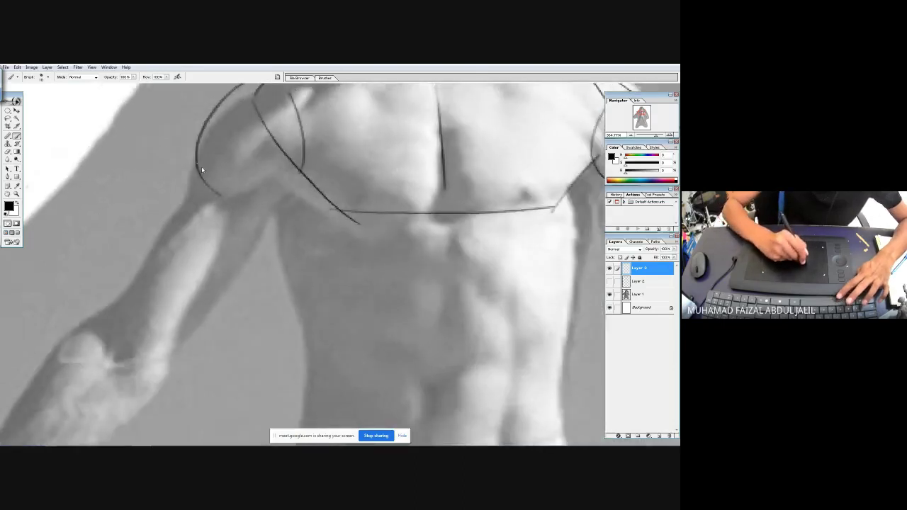
Sketch the shaded-side upper arm as a cylinder from the shoulder ball, closed by a curved ring above the elbow
{"action": "left_click_drag", "start_coordinate": [198, 167], "coordinate": [208, 197]}
{"action": "left_click_drag", "start_coordinate": [197, 177], "coordinate": [132, 286]}
{"action": "left_click_drag", "start_coordinate": [269, 225], "coordinate": [156, 358]}
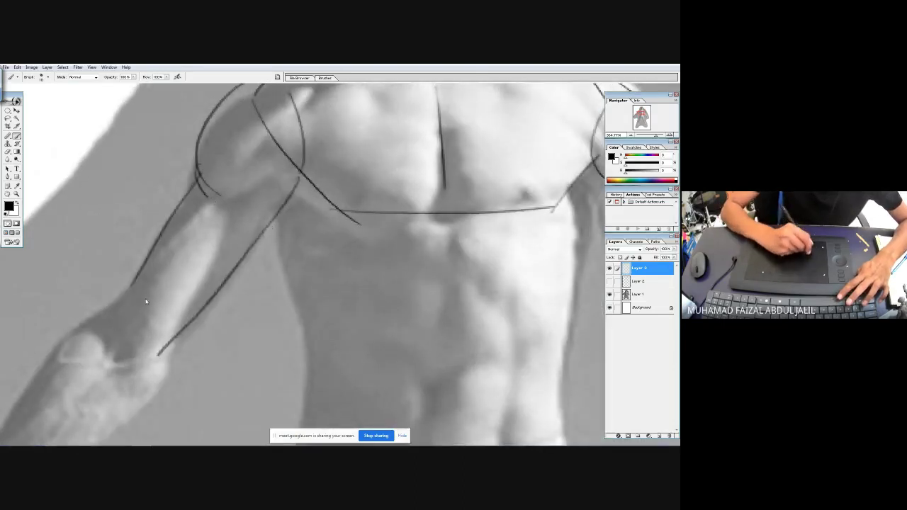
{"action": "left_click_drag", "start_coordinate": [127, 300], "coordinate": [171, 341]}
{"action": "mouse_move", "coordinate": [131, 290]}
{"action": "left_mouse_down"}
{"action": "mouse_move", "coordinate": [177, 331]}
{"action": "mouse_move", "coordinate": [281, 200]}
{"action": "mouse_move", "coordinate": [218, 209]}
{"action": "left_mouse_up"}
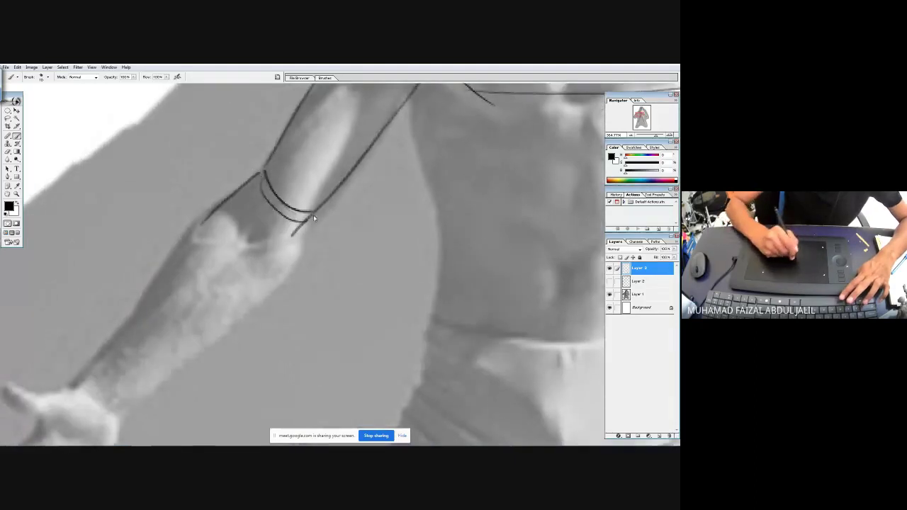
Sketch the elbow as a short widening section below the upper arm, closed by a curved cross line
{"action": "left_click_drag", "start_coordinate": [310, 213], "coordinate": [294, 265]}
{"action": "mouse_move", "coordinate": [218, 216]}
{"action": "left_mouse_down"}
{"action": "mouse_move", "coordinate": [263, 255]}
{"action": "mouse_move", "coordinate": [295, 265]}
{"action": "left_mouse_up"}
{"action": "left_click_drag", "start_coordinate": [232, 262], "coordinate": [275, 162]}
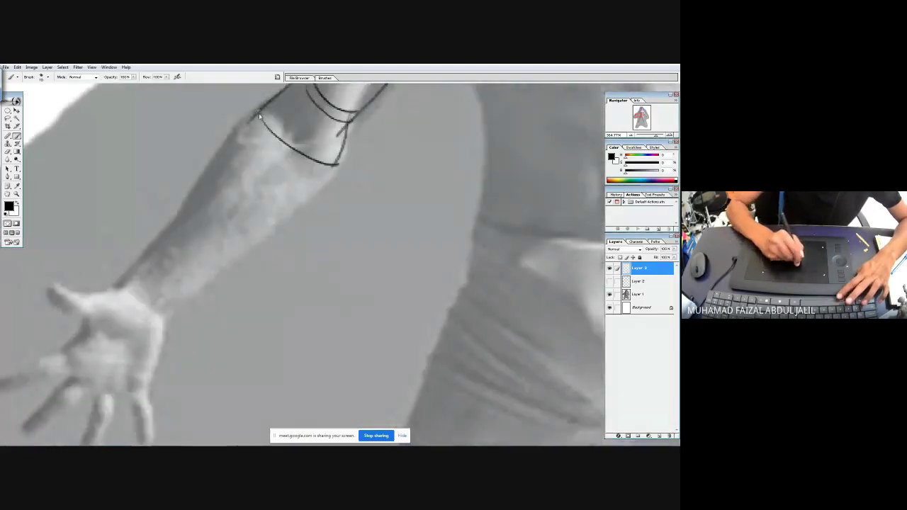
Sketch the forearm as a form tapering from the elbow to the wrist, with two curved rings at the wrist
{"action": "left_click_drag", "start_coordinate": [260, 110], "coordinate": [117, 290]}
{"action": "left_click_drag", "start_coordinate": [333, 159], "coordinate": [145, 340]}
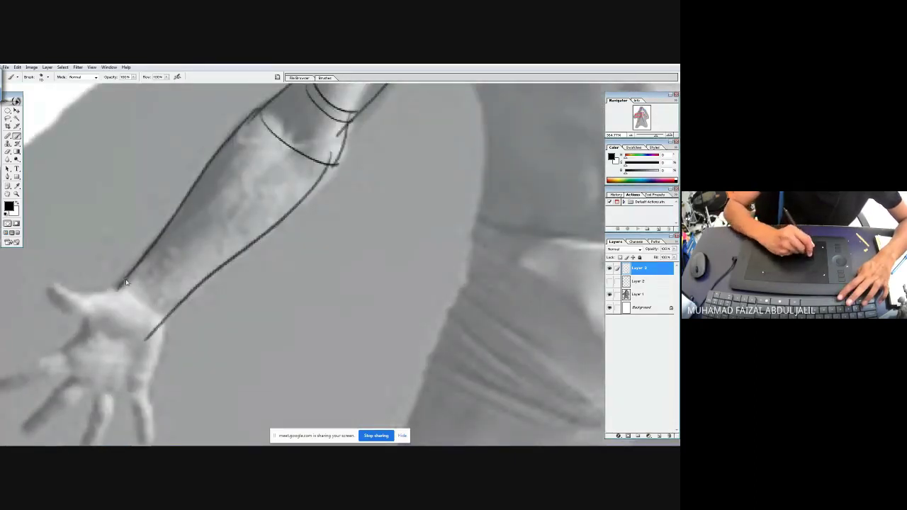
{"action": "left_click_drag", "start_coordinate": [126, 283], "coordinate": [177, 312]}
{"action": "left_click_drag", "start_coordinate": [138, 277], "coordinate": [187, 304]}
View the canvas at 100% with the photo layer hidden to examine the construction sketch on its own
{"action": "left_click_drag", "start_coordinate": [539, 146], "coordinate": [248, 382]}
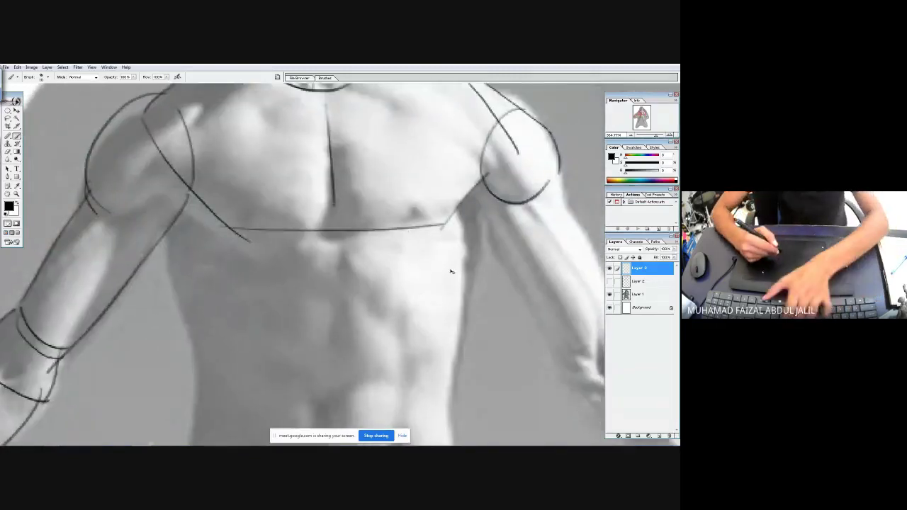
{"action": "key", "text": "ctrl+alt+0"}
{"action": "left_click", "coordinate": [610, 295]}
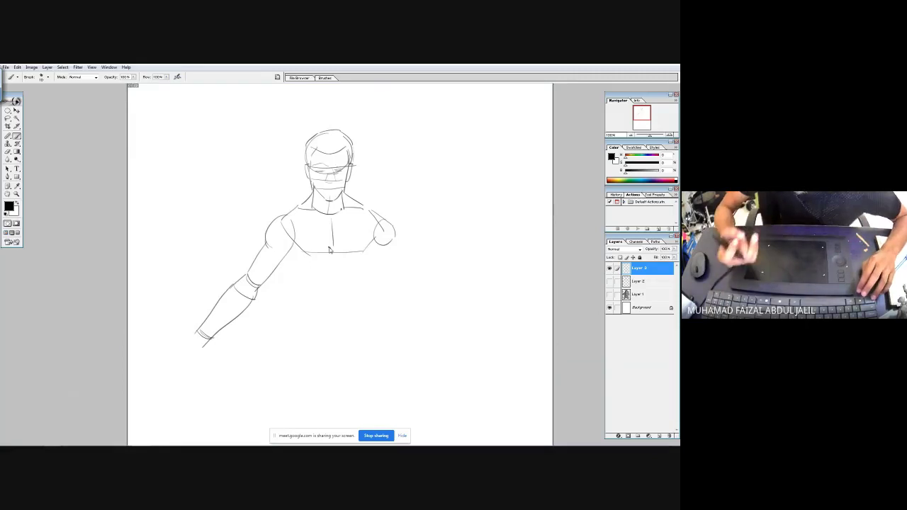
Hide Layer 3, show the photo on Layer 1, and add a new empty layer directly above it
{"action": "left_click", "coordinate": [608, 268]}
{"action": "left_click", "coordinate": [610, 294]}
{"action": "left_click", "coordinate": [630, 295]}
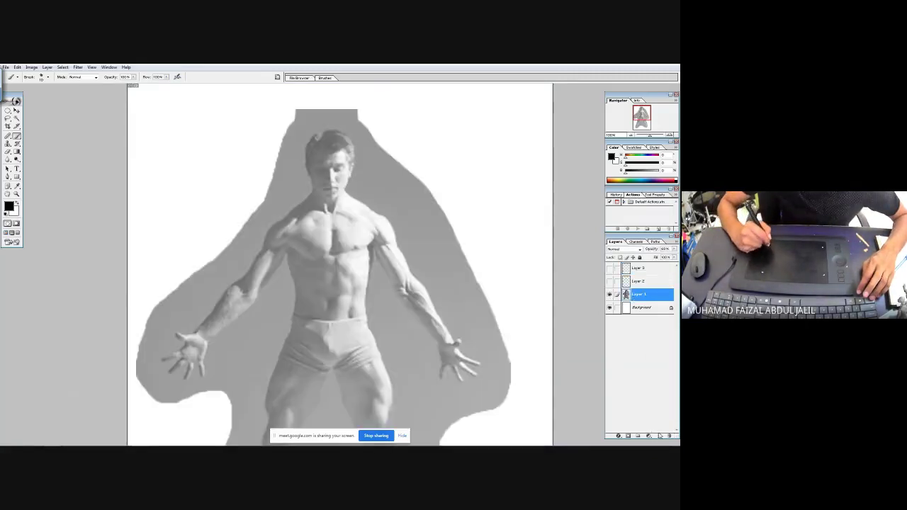
{"action": "left_click", "coordinate": [659, 436]}
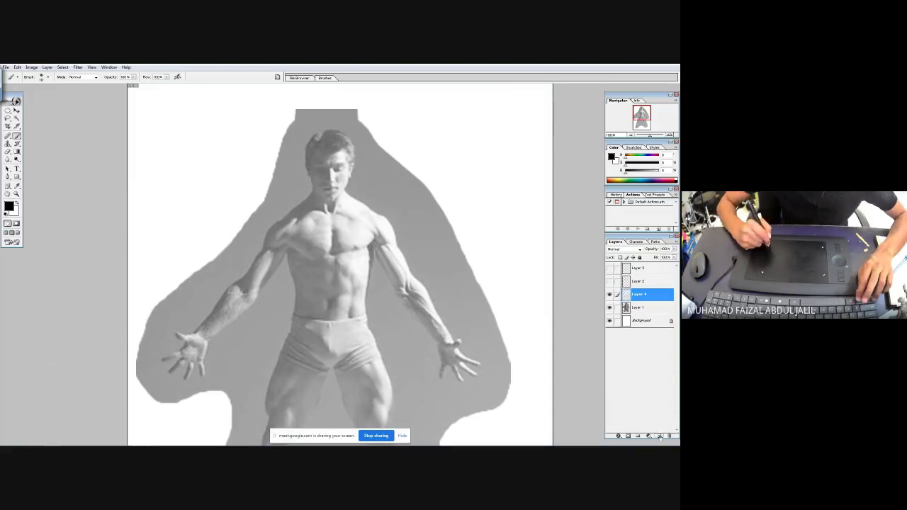
Sketch the head over the photo in bold strokes: skull circle, pointed jaw, two horizontal face guides and both ears
{"action": "left_click", "coordinate": [290, 117]}
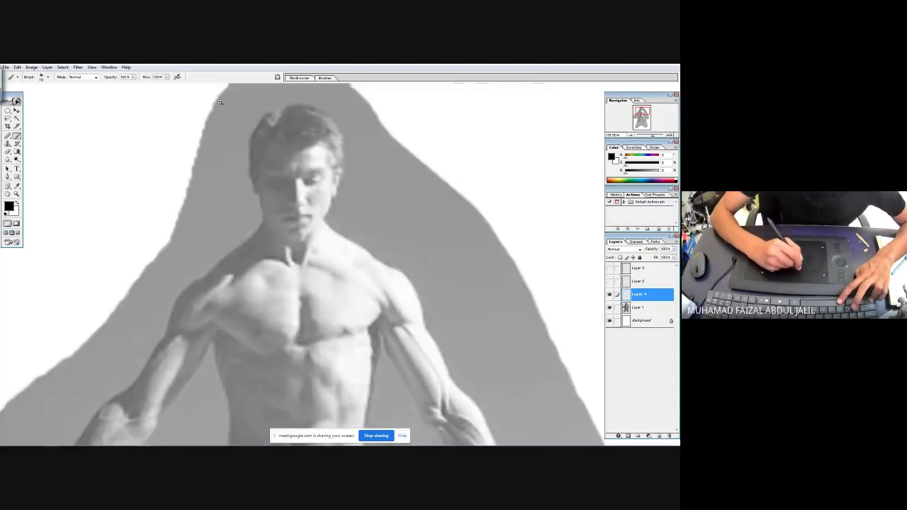
{"action": "left_click", "coordinate": [356, 106]}
{"action": "mouse_move", "coordinate": [348, 96]}
{"action": "left_mouse_down"}
{"action": "mouse_move", "coordinate": [280, 138]}
{"action": "mouse_move", "coordinate": [416, 137]}
{"action": "mouse_move", "coordinate": [336, 98]}
{"action": "left_mouse_up"}
{"action": "mouse_move", "coordinate": [279, 169]}
{"action": "left_mouse_down"}
{"action": "mouse_move", "coordinate": [292, 245]}
{"action": "mouse_move", "coordinate": [352, 305]}
{"action": "mouse_move", "coordinate": [397, 242]}
{"action": "mouse_move", "coordinate": [407, 191]}
{"action": "left_mouse_up"}
{"action": "left_click_drag", "start_coordinate": [293, 212], "coordinate": [407, 210]}
{"action": "left_click_drag", "start_coordinate": [300, 248], "coordinate": [390, 245]}
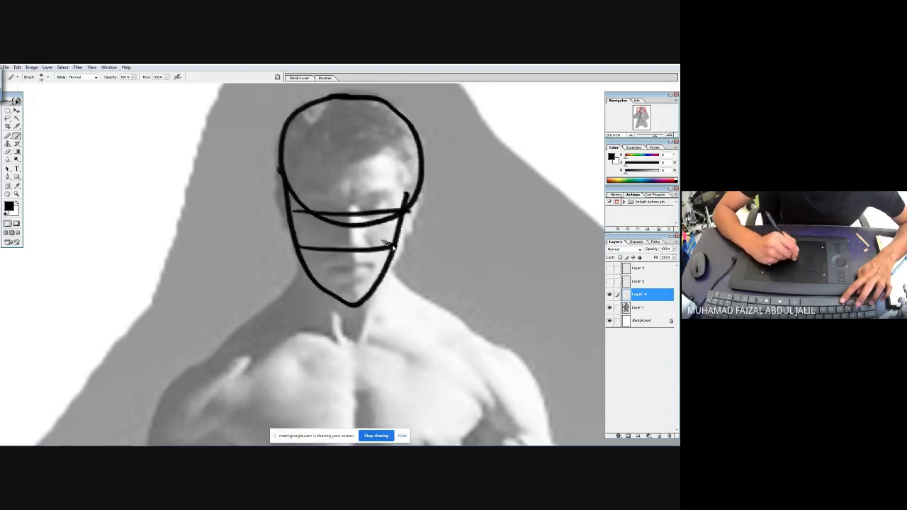
{"action": "left_click_drag", "start_coordinate": [281, 194], "coordinate": [294, 241]}
{"action": "left_click_drag", "start_coordinate": [391, 179], "coordinate": [404, 237]}
Sketch the neck in bold strokes with side lines, throat muscles and the sloping shoulder shape joined by a collarbone line
{"action": "left_click_drag", "start_coordinate": [299, 250], "coordinate": [281, 316]}
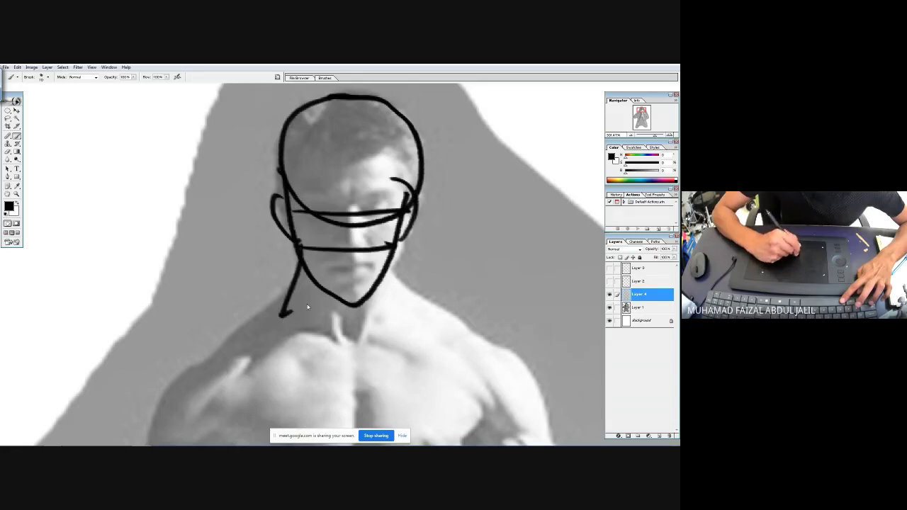
{"action": "left_click_drag", "start_coordinate": [395, 254], "coordinate": [409, 297]}
{"action": "mouse_move", "coordinate": [330, 293]}
{"action": "left_mouse_down"}
{"action": "mouse_move", "coordinate": [338, 343]}
{"action": "mouse_move", "coordinate": [353, 297]}
{"action": "mouse_move", "coordinate": [355, 346]}
{"action": "left_mouse_up"}
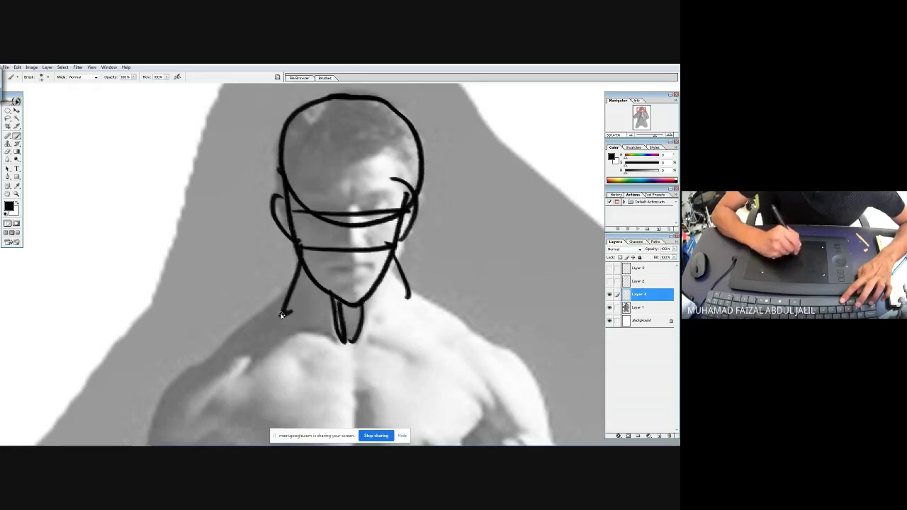
{"action": "mouse_move", "coordinate": [283, 314]}
{"action": "left_mouse_down"}
{"action": "mouse_move", "coordinate": [332, 344]}
{"action": "mouse_move", "coordinate": [204, 350]}
{"action": "mouse_move", "coordinate": [429, 342]}
{"action": "mouse_move", "coordinate": [506, 358]}
{"action": "left_mouse_up"}
{"action": "left_click_drag", "start_coordinate": [413, 298], "coordinate": [489, 349]}
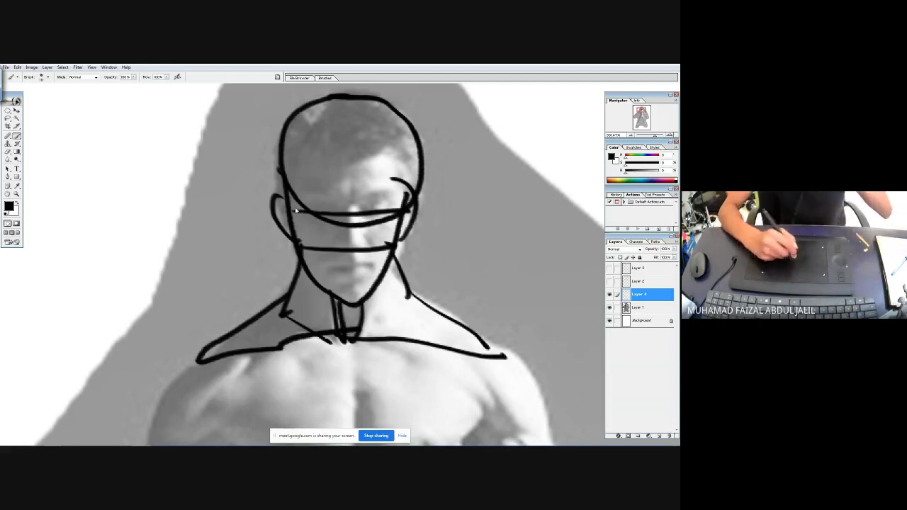
Add a V-shaped hairline with slanted side edges and an outer hair contour to the bold head sketch
{"action": "mouse_move", "coordinate": [288, 126]}
{"action": "left_mouse_down"}
{"action": "mouse_move", "coordinate": [347, 170]}
{"action": "mouse_move", "coordinate": [404, 136]}
{"action": "mouse_move", "coordinate": [419, 186]}
{"action": "left_mouse_up"}
{"action": "left_click_drag", "start_coordinate": [317, 145], "coordinate": [287, 179]}
{"action": "mouse_move", "coordinate": [418, 164]}
{"action": "left_mouse_down"}
{"action": "mouse_move", "coordinate": [422, 118]}
{"action": "mouse_move", "coordinate": [379, 88]}
{"action": "mouse_move", "coordinate": [325, 90]}
{"action": "mouse_move", "coordinate": [281, 111]}
{"action": "mouse_move", "coordinate": [272, 198]}
{"action": "left_mouse_up"}
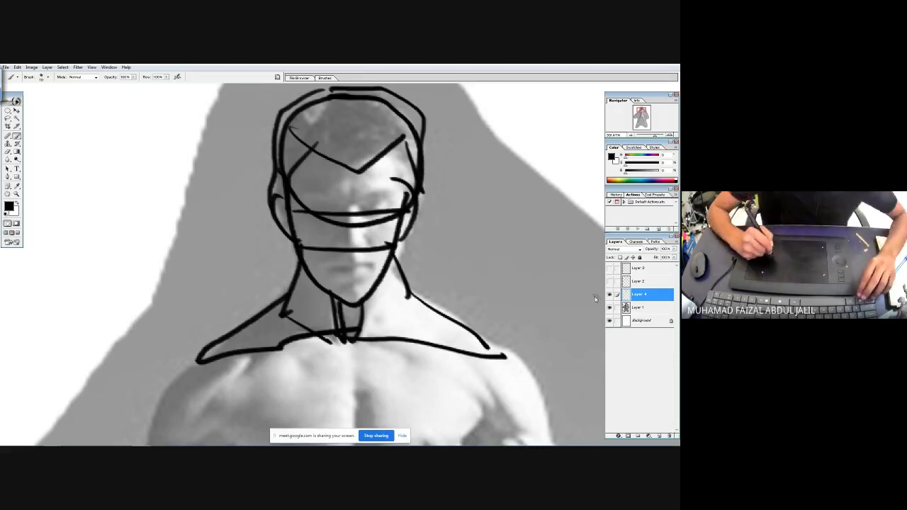
Show Layer 3 and toggle Layer 4's visibility at 100% view to compare the two construction sketches
{"action": "left_click", "coordinate": [609, 270]}
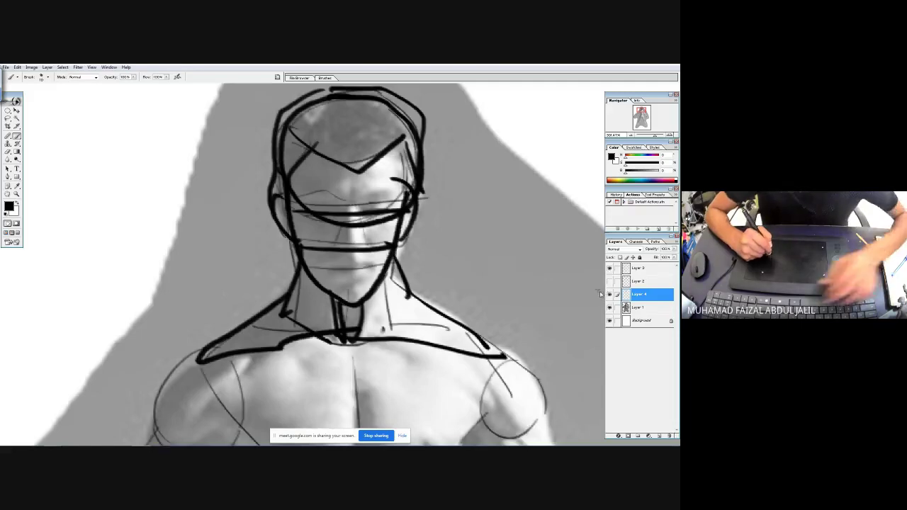
{"action": "key", "text": "ctrl+alt+0"}
{"action": "left_click", "coordinate": [610, 295]}
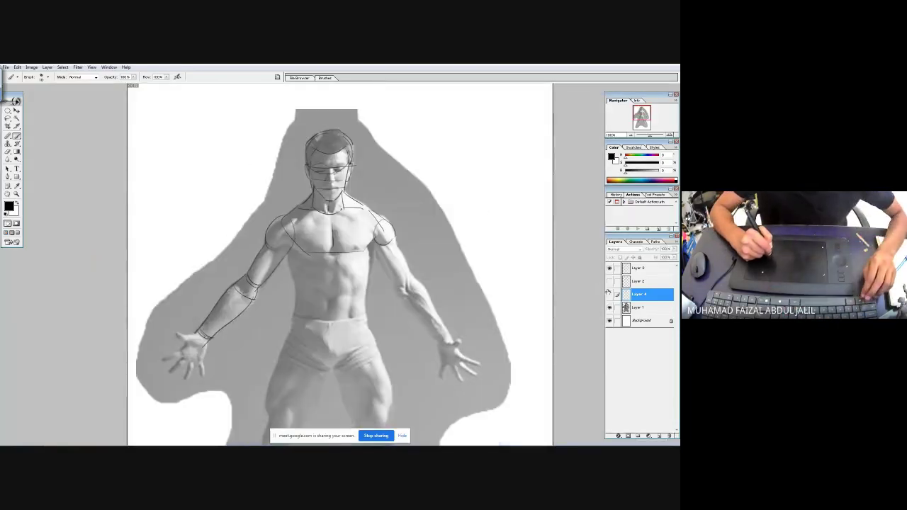
{"action": "left_click", "coordinate": [609, 295]}
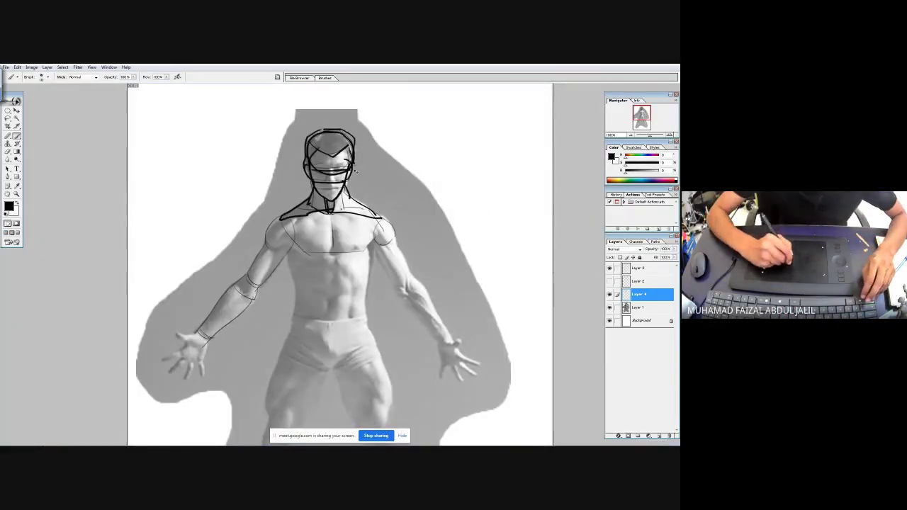
Move the bold head sketch to the empty area beside the figure and hide the photo layer to compare both sketches
{"action": "mouse_move", "coordinate": [353, 169]}
{"action": "left_mouse_down"}
{"action": "mouse_move", "coordinate": [415, 161]}
{"action": "mouse_move", "coordinate": [473, 178]}
{"action": "left_mouse_up"}
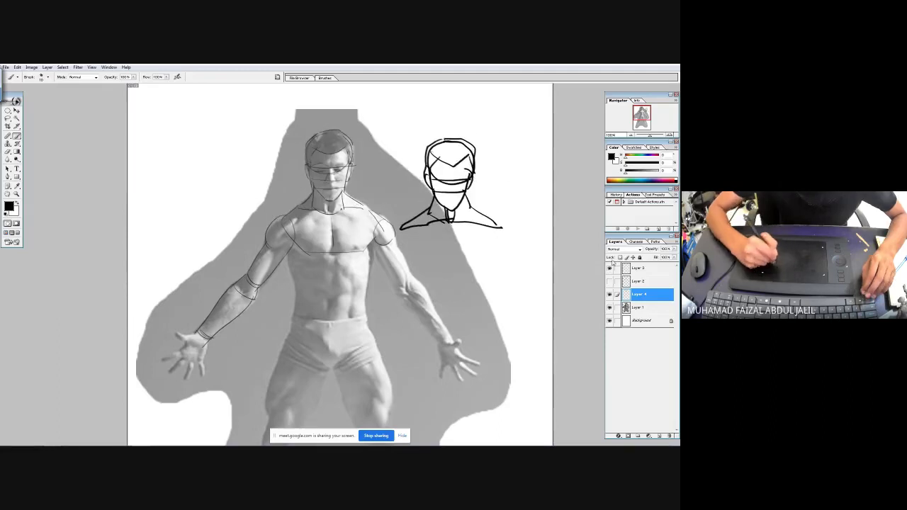
{"action": "left_click", "coordinate": [610, 308]}
{"action": "left_click_drag", "start_coordinate": [254, 128], "coordinate": [475, 334]}
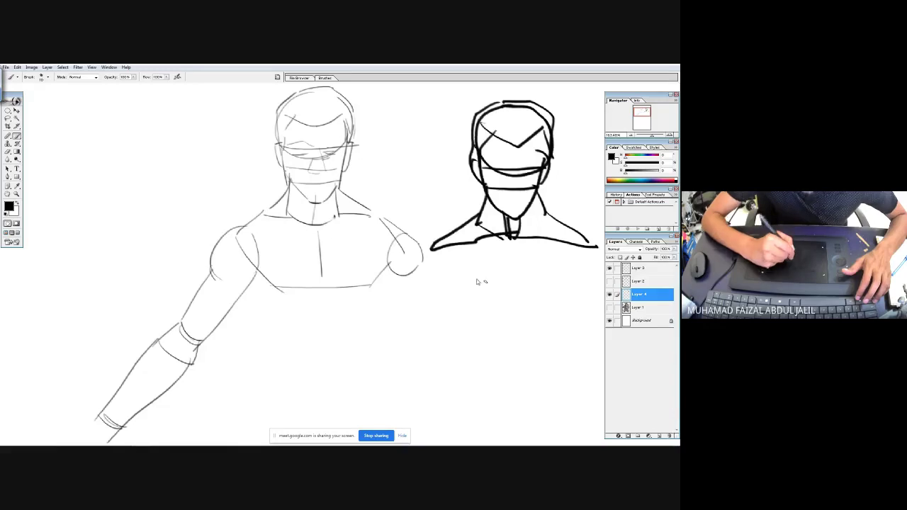
{"action": "left_click", "coordinate": [610, 308]}
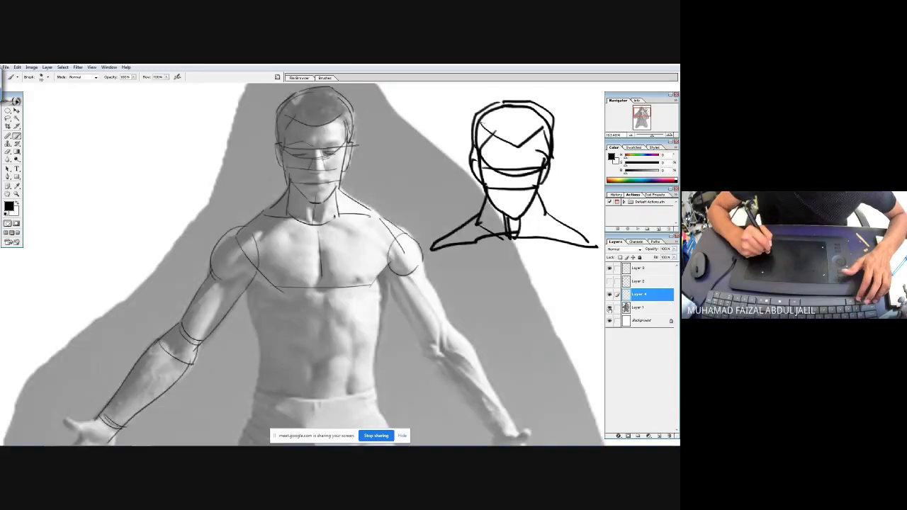
{"action": "left_click", "coordinate": [610, 308]}
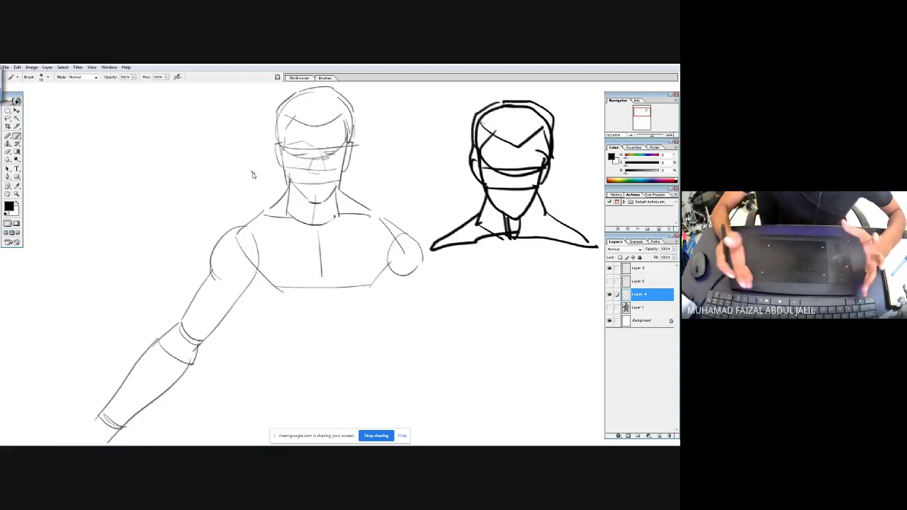
Sketch an upright cylinder in the blank area beside the figure, with elliptical ends and two straight sides
{"action": "left_click_drag", "start_coordinate": [159, 131], "coordinate": [174, 184]}
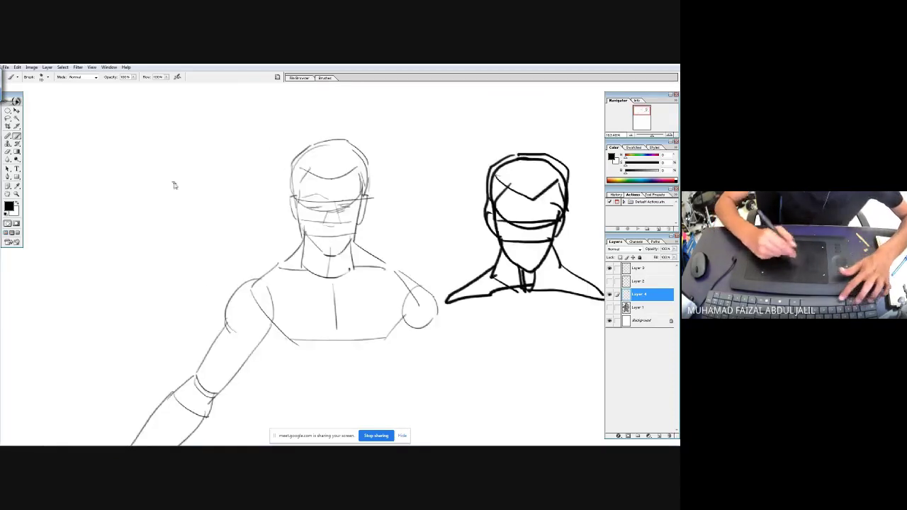
{"action": "key", "text": "ctrl+plus"}
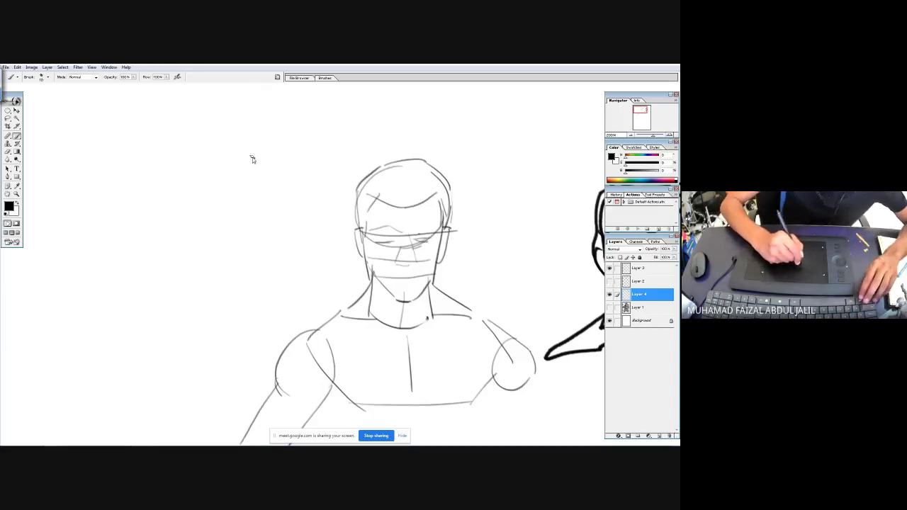
{"action": "left_click_drag", "start_coordinate": [240, 147], "coordinate": [107, 152]}
{"action": "mouse_move", "coordinate": [263, 139]}
{"action": "left_mouse_down"}
{"action": "mouse_move", "coordinate": [104, 151]}
{"action": "mouse_move", "coordinate": [105, 331]}
{"action": "left_mouse_up"}
{"action": "mouse_move", "coordinate": [231, 147]}
{"action": "left_mouse_down"}
{"action": "mouse_move", "coordinate": [224, 342]}
{"action": "mouse_move", "coordinate": [197, 341]}
{"action": "mouse_move", "coordinate": [224, 339]}
{"action": "left_mouse_up"}
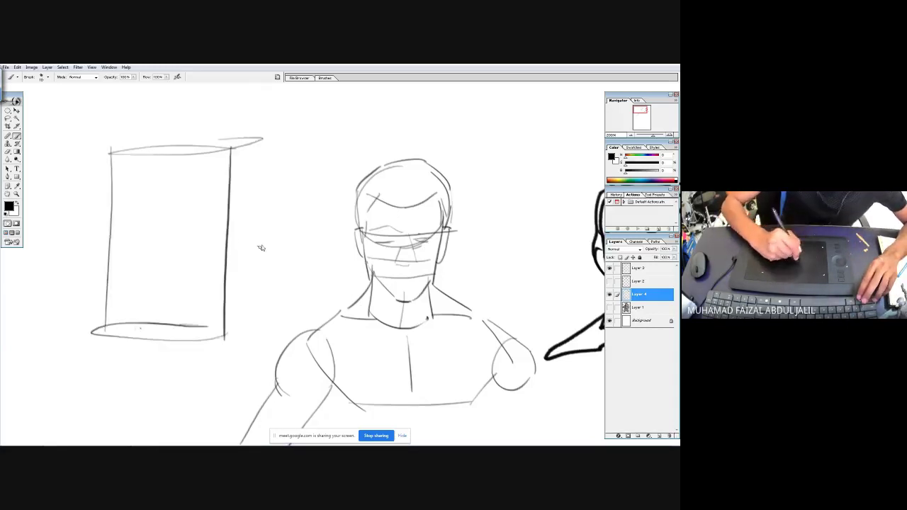
{"action": "left_click_drag", "start_coordinate": [182, 373], "coordinate": [280, 218]}
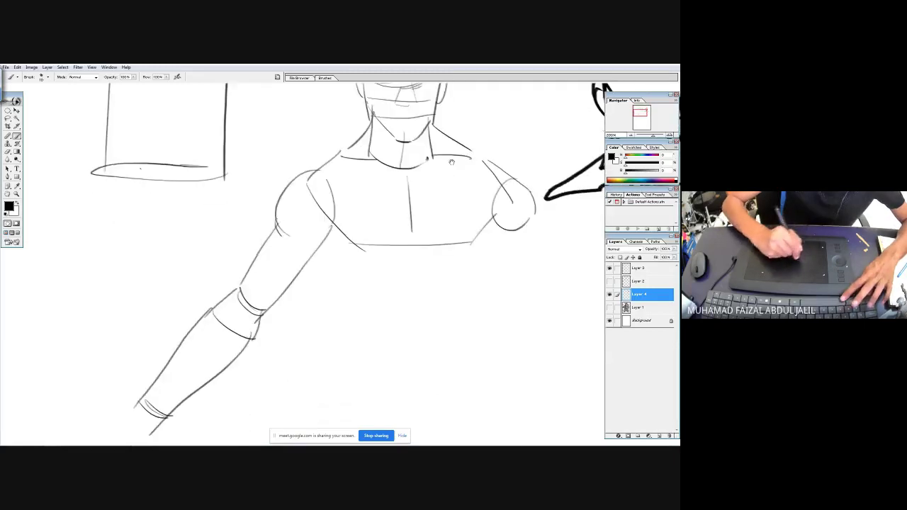
Sketch a cone with an elliptical base and a vertical centre line between the pencil head and the bold head sketch
{"action": "mouse_move", "coordinate": [462, 146]}
{"action": "left_mouse_down"}
{"action": "mouse_move", "coordinate": [372, 296]}
{"action": "mouse_move", "coordinate": [351, 312]}
{"action": "left_mouse_up"}
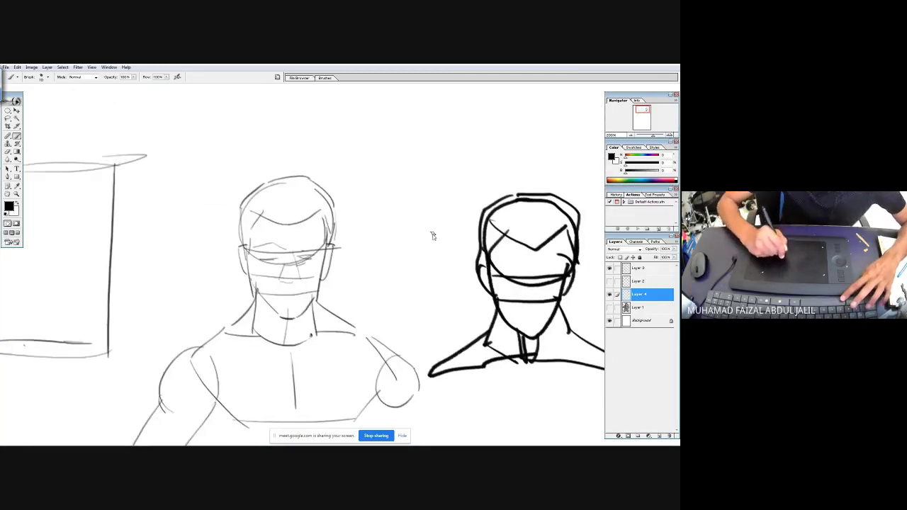
{"action": "mouse_move", "coordinate": [443, 228]}
{"action": "left_mouse_down"}
{"action": "mouse_move", "coordinate": [454, 246]}
{"action": "mouse_move", "coordinate": [412, 231]}
{"action": "mouse_move", "coordinate": [348, 241]}
{"action": "mouse_move", "coordinate": [454, 66]}
{"action": "mouse_move", "coordinate": [434, 84]}
{"action": "mouse_move", "coordinate": [458, 183]}
{"action": "mouse_move", "coordinate": [457, 231]}
{"action": "left_mouse_up"}
{"action": "left_click_drag", "start_coordinate": [351, 236], "coordinate": [449, 249]}
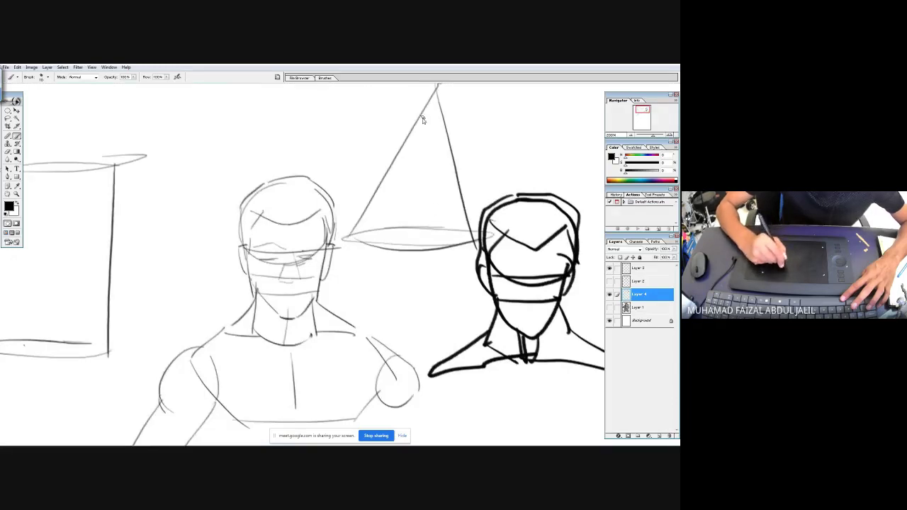
{"action": "left_click_drag", "start_coordinate": [429, 103], "coordinate": [413, 254]}
Sketch the square front face of a cube in the blank area below the bold head, with a vertical guide line through it
{"action": "left_click_drag", "start_coordinate": [333, 393], "coordinate": [285, 143]}
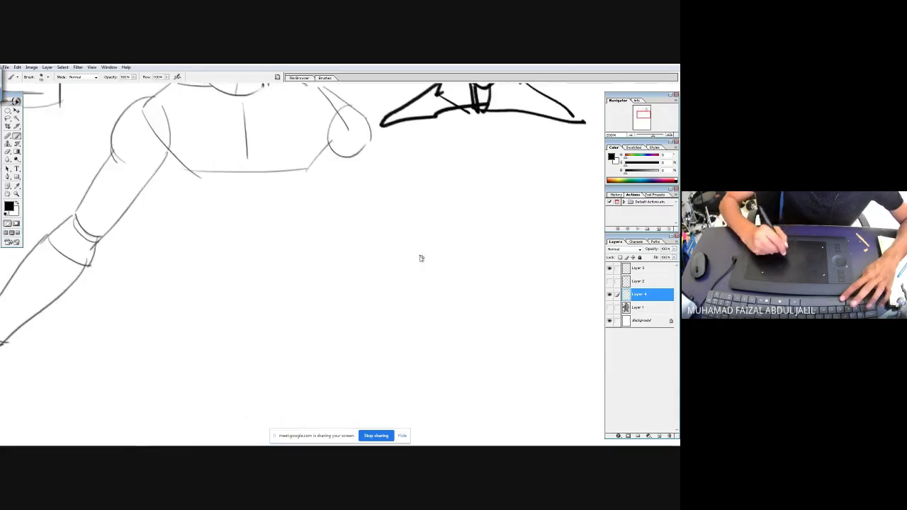
{"action": "left_click_drag", "start_coordinate": [409, 198], "coordinate": [402, 387]}
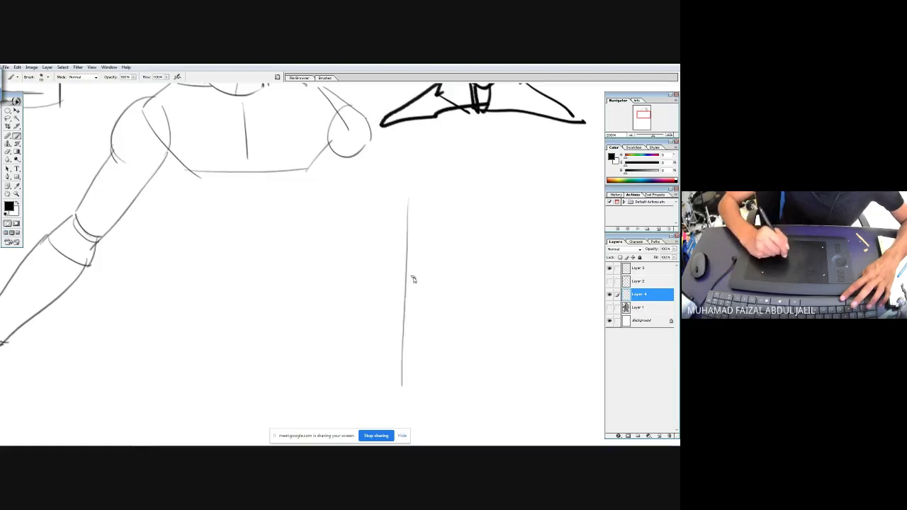
{"action": "left_click_drag", "start_coordinate": [346, 248], "coordinate": [500, 244]}
{"action": "left_click_drag", "start_coordinate": [345, 227], "coordinate": [356, 382]}
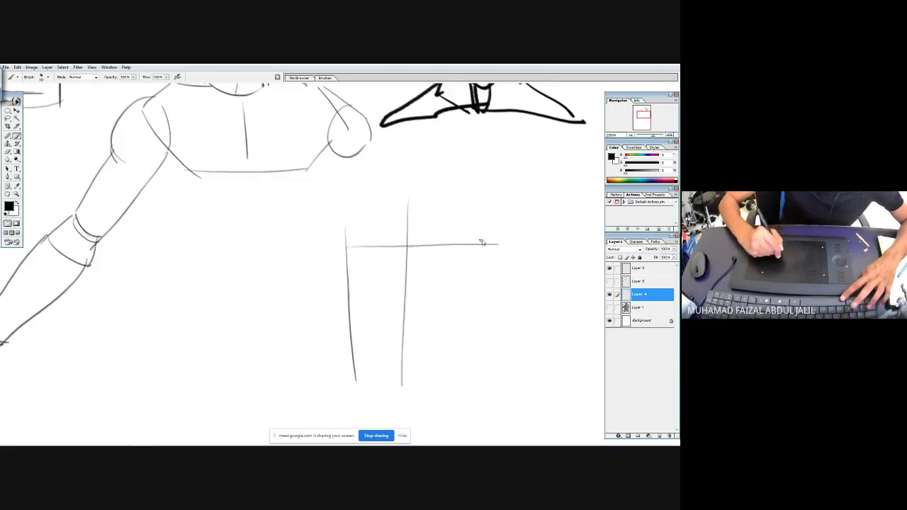
{"action": "left_click_drag", "start_coordinate": [482, 241], "coordinate": [484, 364]}
{"action": "left_click_drag", "start_coordinate": [342, 362], "coordinate": [480, 360]}
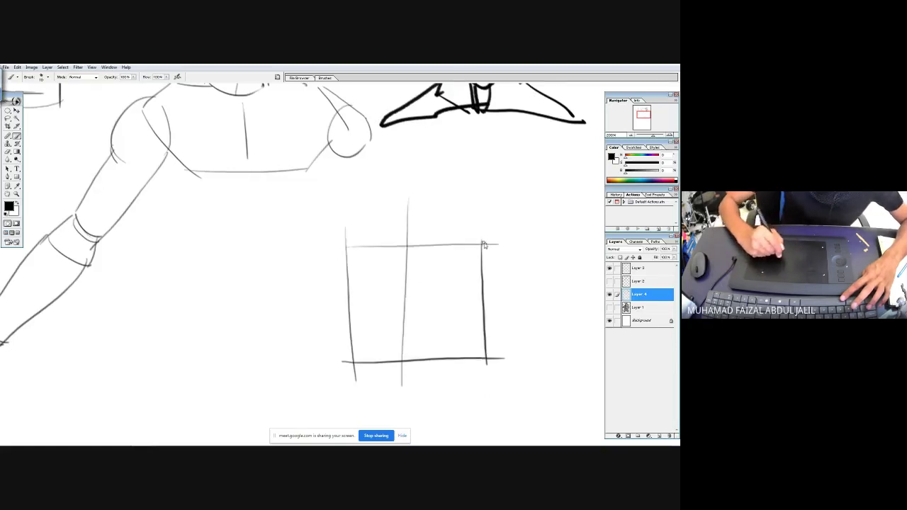
Add receding edges, a rear top edge and a side face to the cube, and shade the side face with diagonal hatching
{"action": "left_click_drag", "start_coordinate": [343, 248], "coordinate": [473, 210]}
{"action": "left_click_drag", "start_coordinate": [469, 247], "coordinate": [545, 217]}
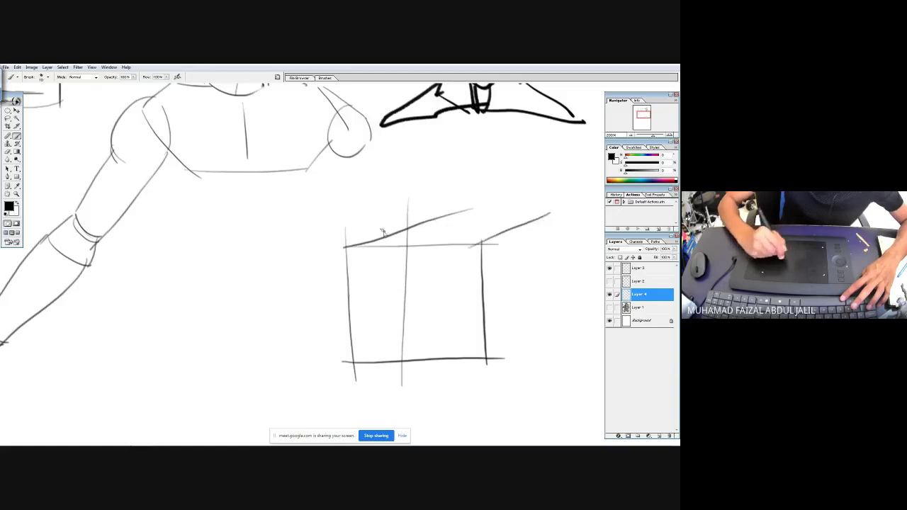
{"action": "mouse_move", "coordinate": [382, 230]}
{"action": "left_mouse_down"}
{"action": "mouse_move", "coordinate": [547, 213]}
{"action": "mouse_move", "coordinate": [530, 282]}
{"action": "mouse_move", "coordinate": [535, 333]}
{"action": "mouse_move", "coordinate": [487, 360]}
{"action": "left_mouse_up"}
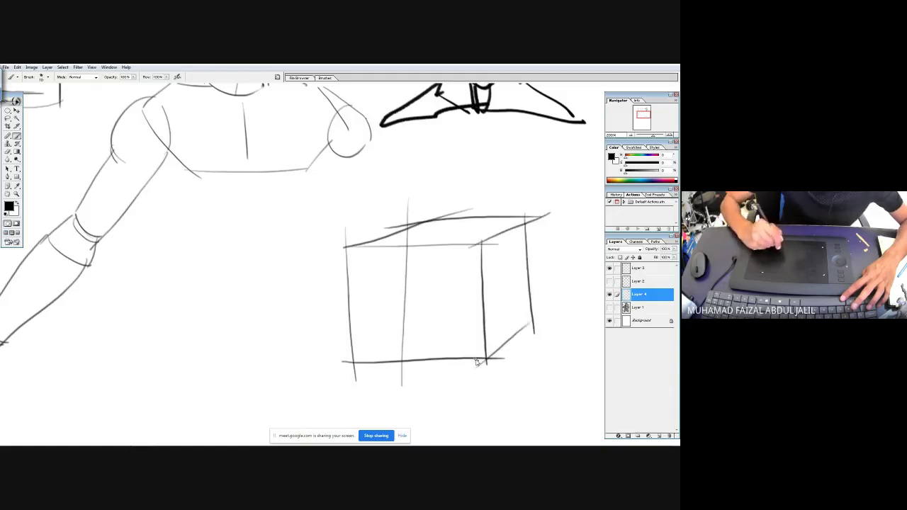
{"action": "mouse_move", "coordinate": [524, 222]}
{"action": "left_mouse_down"}
{"action": "mouse_move", "coordinate": [485, 292]}
{"action": "mouse_move", "coordinate": [519, 267]}
{"action": "mouse_move", "coordinate": [486, 340]}
{"action": "left_mouse_up"}
{"action": "left_click_drag", "start_coordinate": [532, 297], "coordinate": [489, 355]}
Sketch a flat ellipse with a shorter curved arc beneath it in the empty area between the forearm and the cube
{"action": "left_click_drag", "start_coordinate": [241, 281], "coordinate": [341, 185]}
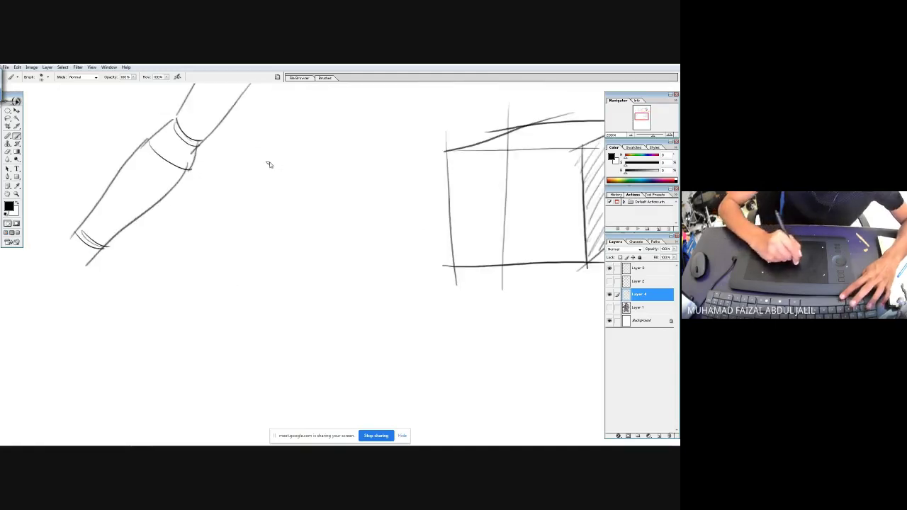
{"action": "mouse_move", "coordinate": [264, 149]}
{"action": "left_mouse_down"}
{"action": "mouse_move", "coordinate": [378, 213]}
{"action": "mouse_move", "coordinate": [212, 218]}
{"action": "left_mouse_up"}
{"action": "key", "text": "ctrl+z"}
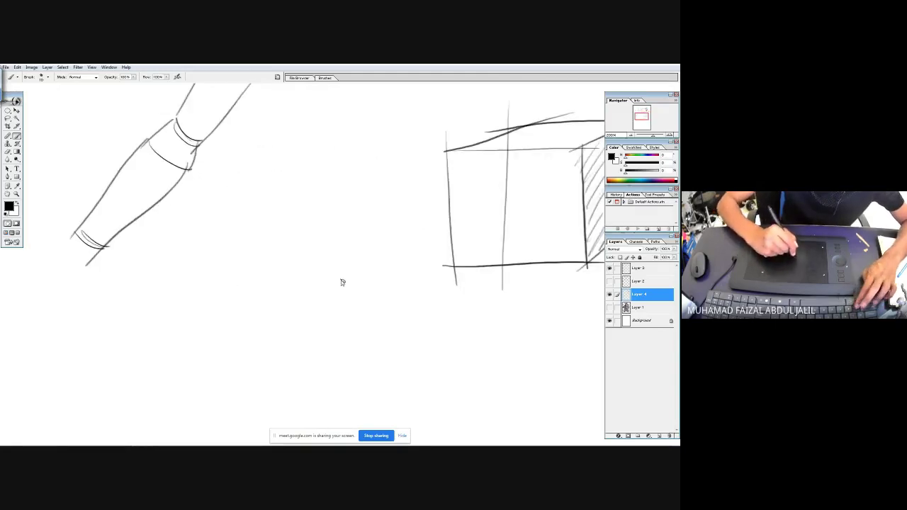
{"action": "mouse_move", "coordinate": [342, 281]}
{"action": "left_mouse_down"}
{"action": "mouse_move", "coordinate": [277, 300]}
{"action": "mouse_move", "coordinate": [273, 278]}
{"action": "left_mouse_up"}
{"action": "mouse_move", "coordinate": [312, 204]}
{"action": "left_mouse_down"}
{"action": "mouse_move", "coordinate": [225, 219]}
{"action": "mouse_move", "coordinate": [363, 212]}
{"action": "left_mouse_up"}
{"action": "left_click_drag", "start_coordinate": [348, 202], "coordinate": [287, 202]}
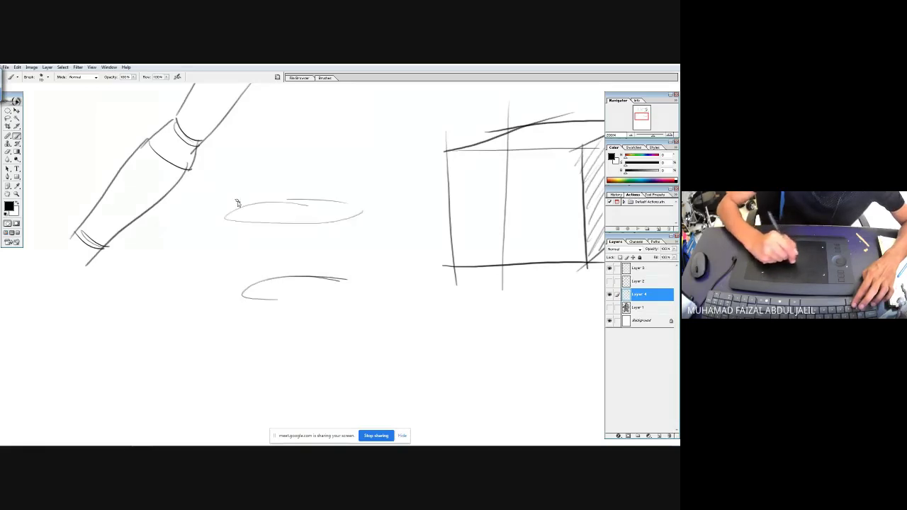
Draw a round sphere outline around the ellipses and add vertical and horizontal curved contour lines across it
{"action": "mouse_move", "coordinate": [306, 157]}
{"action": "left_mouse_down"}
{"action": "mouse_move", "coordinate": [291, 303]}
{"action": "mouse_move", "coordinate": [305, 158]}
{"action": "left_mouse_up"}
{"action": "left_click_drag", "start_coordinate": [242, 206], "coordinate": [332, 291]}
{"action": "left_click_drag", "start_coordinate": [347, 167], "coordinate": [378, 190]}
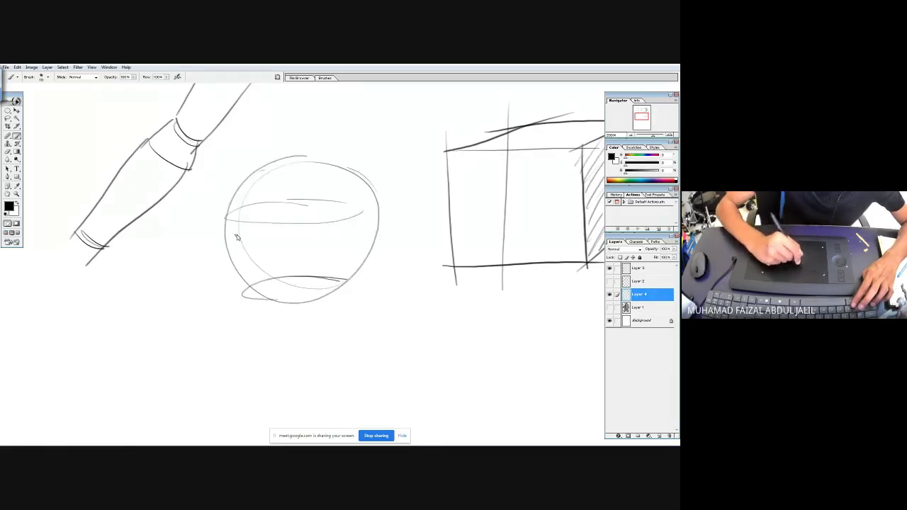
{"action": "left_click_drag", "start_coordinate": [304, 160], "coordinate": [318, 303]}
{"action": "left_click_drag", "start_coordinate": [222, 231], "coordinate": [374, 228]}
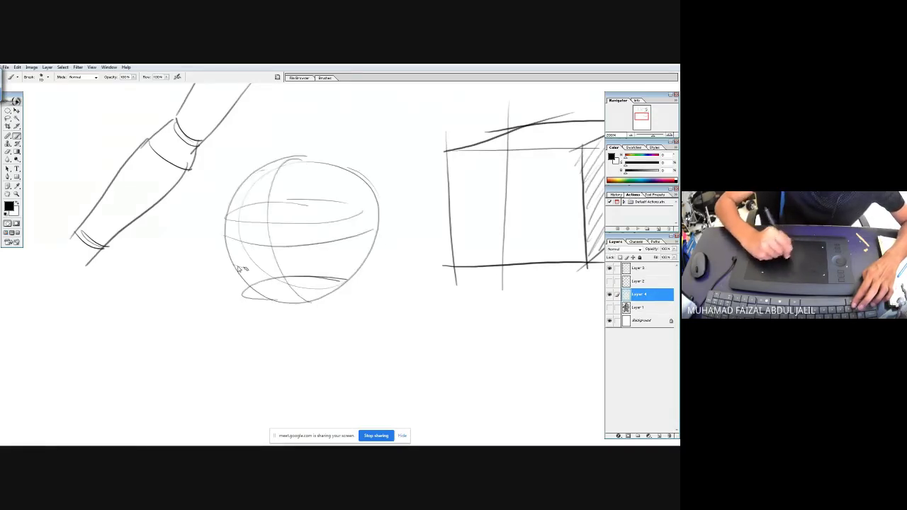
Turn the sphere into a three-quarter head with lower curves, a tapered jaw, a facial centre line and a cylindrical neck
{"action": "left_click_drag", "start_coordinate": [238, 270], "coordinate": [376, 255]}
{"action": "mouse_move", "coordinate": [336, 156]}
{"action": "left_mouse_down"}
{"action": "mouse_move", "coordinate": [266, 319]}
{"action": "mouse_move", "coordinate": [263, 309]}
{"action": "mouse_move", "coordinate": [373, 251]}
{"action": "left_mouse_up"}
{"action": "left_click_drag", "start_coordinate": [341, 276], "coordinate": [395, 209]}
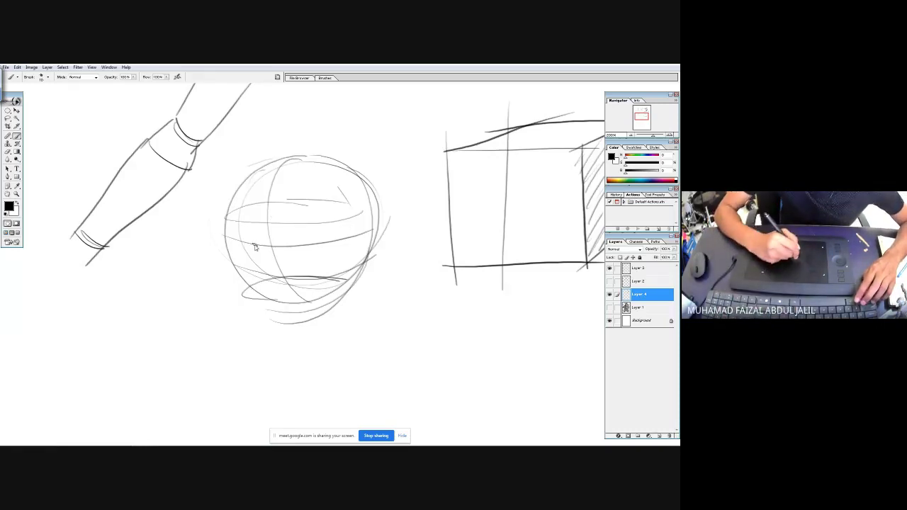
{"action": "mouse_move", "coordinate": [233, 234]}
{"action": "left_mouse_down"}
{"action": "mouse_move", "coordinate": [276, 330]}
{"action": "mouse_move", "coordinate": [319, 314]}
{"action": "mouse_move", "coordinate": [262, 311]}
{"action": "mouse_move", "coordinate": [322, 312]}
{"action": "mouse_move", "coordinate": [329, 297]}
{"action": "mouse_move", "coordinate": [342, 181]}
{"action": "mouse_move", "coordinate": [356, 261]}
{"action": "left_mouse_up"}
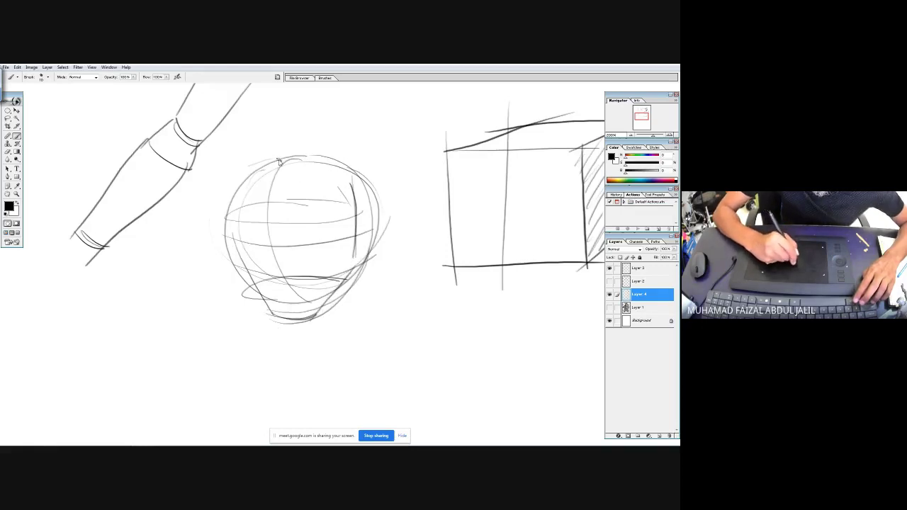
{"action": "left_click_drag", "start_coordinate": [280, 161], "coordinate": [292, 317]}
{"action": "mouse_move", "coordinate": [291, 274]}
{"action": "left_mouse_down"}
{"action": "mouse_move", "coordinate": [295, 365]}
{"action": "mouse_move", "coordinate": [371, 326]}
{"action": "left_mouse_up"}
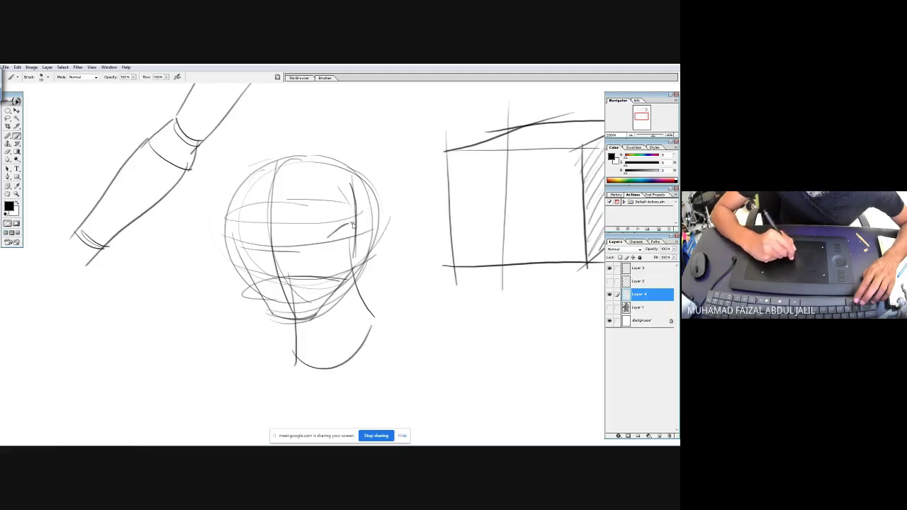
Refine the three-quarter head with a darker cheek and forehead contour, a curved mid-face line and an ear
{"action": "left_click_drag", "start_coordinate": [231, 255], "coordinate": [254, 286]}
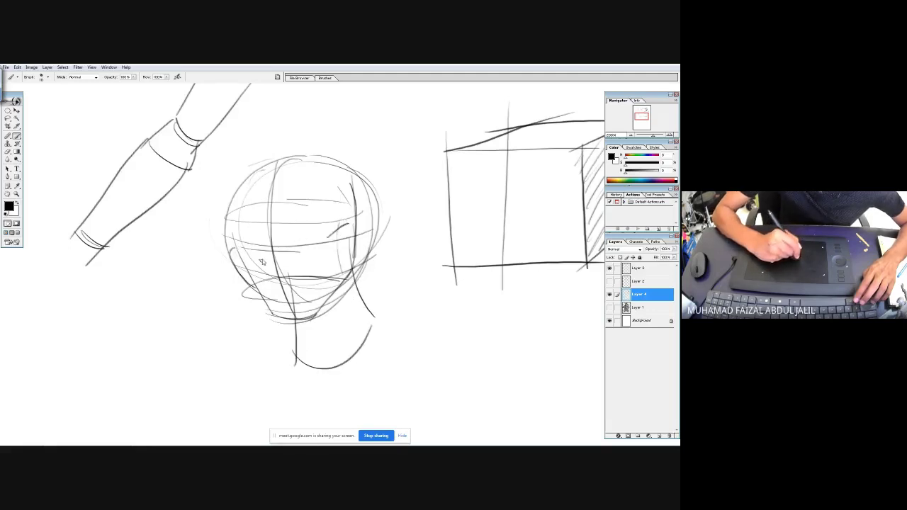
{"action": "mouse_move", "coordinate": [264, 234]}
{"action": "left_mouse_down"}
{"action": "mouse_move", "coordinate": [266, 287]}
{"action": "mouse_move", "coordinate": [288, 283]}
{"action": "mouse_move", "coordinate": [278, 272]}
{"action": "mouse_move", "coordinate": [273, 301]}
{"action": "mouse_move", "coordinate": [263, 297]}
{"action": "mouse_move", "coordinate": [337, 277]}
{"action": "left_mouse_up"}
{"action": "left_click_drag", "start_coordinate": [228, 248], "coordinate": [255, 160]}
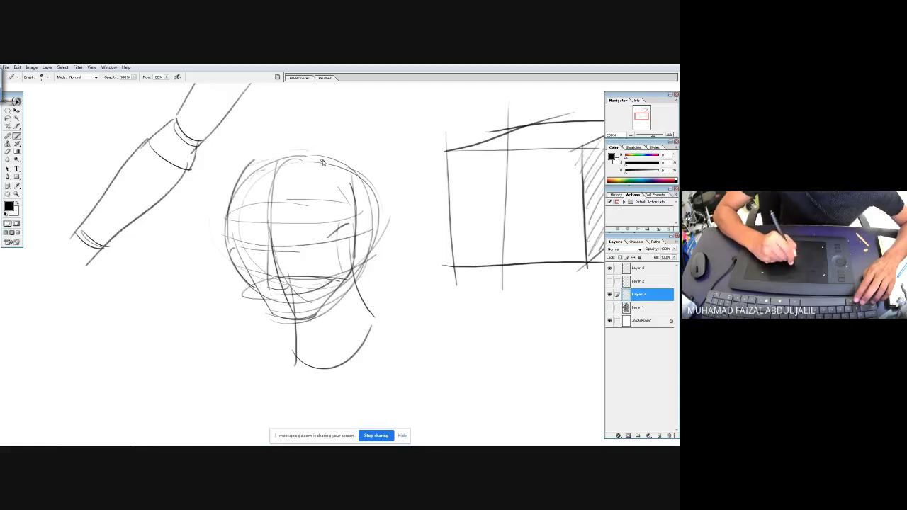
{"action": "mouse_move", "coordinate": [344, 229]}
{"action": "left_mouse_down"}
{"action": "mouse_move", "coordinate": [347, 270]}
{"action": "mouse_move", "coordinate": [360, 226]}
{"action": "left_mouse_up"}
{"action": "left_click_drag", "start_coordinate": [364, 237], "coordinate": [360, 276]}
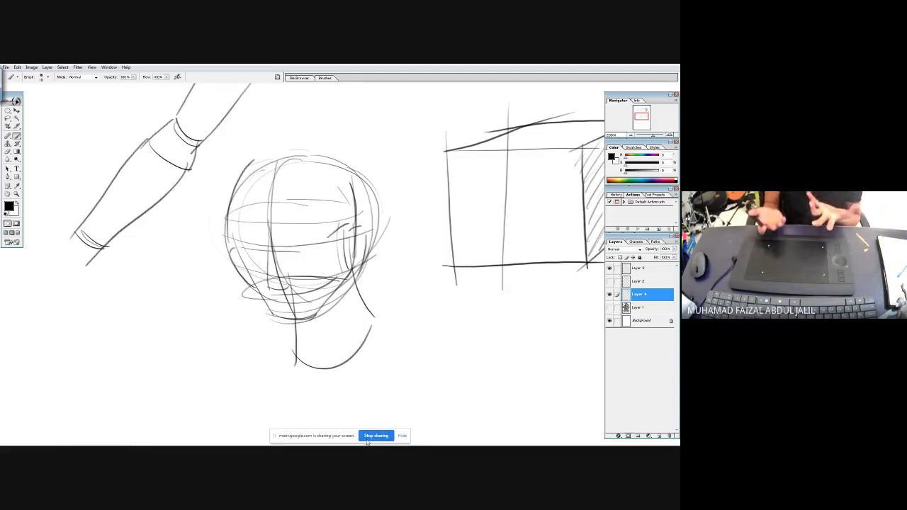
Fit the drawing in view and show Layer 2 to compare the contour tracing with the construction sketches
{"action": "mouse_move", "coordinate": [368, 445]}
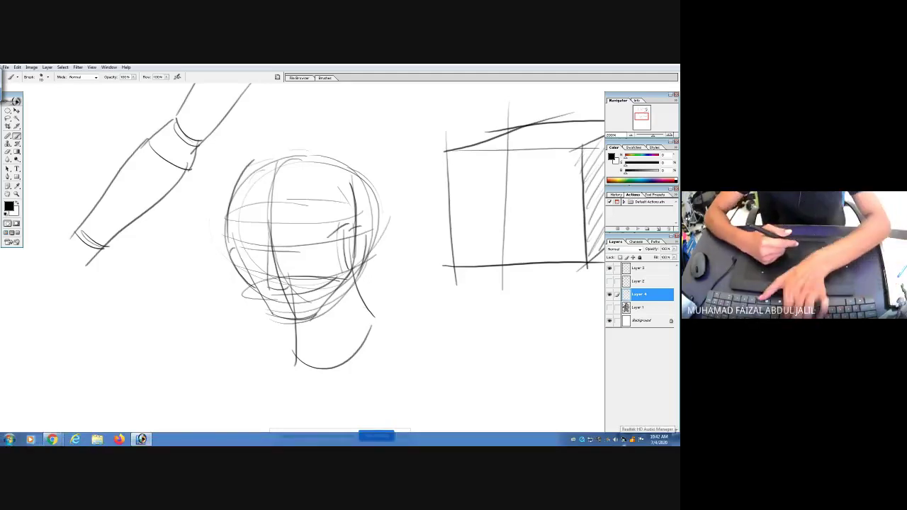
{"action": "key", "text": "ctrl+0"}
{"action": "left_click_drag", "start_coordinate": [260, 110], "coordinate": [424, 300]}
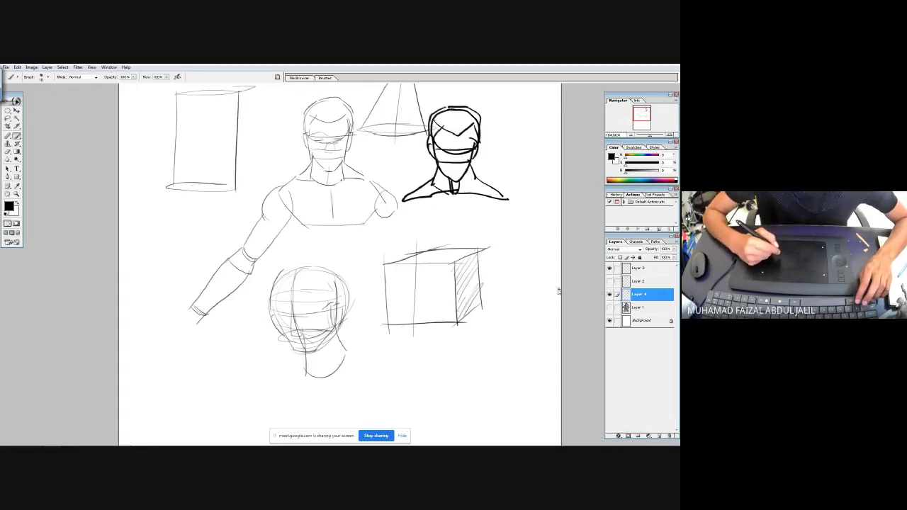
{"action": "left_click", "coordinate": [610, 282]}
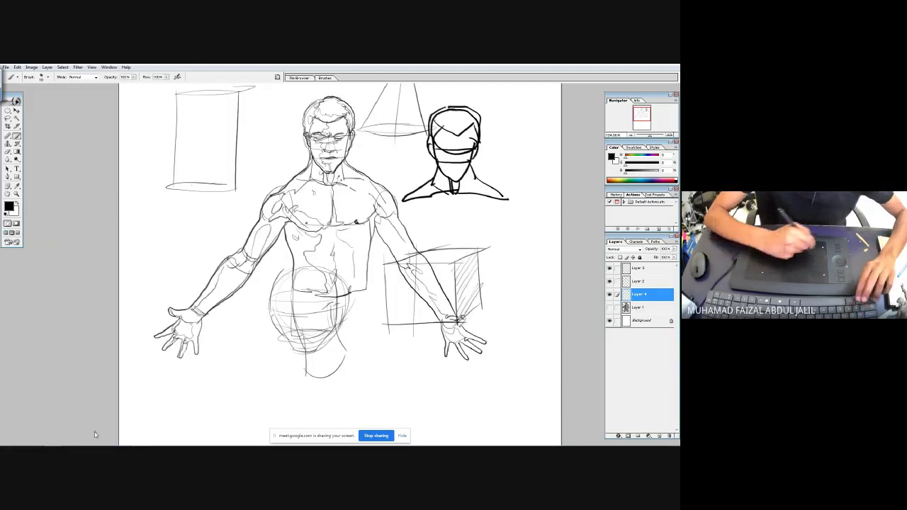
Switch to Chrome and bring up the AHAA 1033 Intro to illustration 2020 class in Google Classroom
{"action": "mouse_move", "coordinate": [142, 443]}
{"action": "mouse_move", "coordinate": [53, 443]}
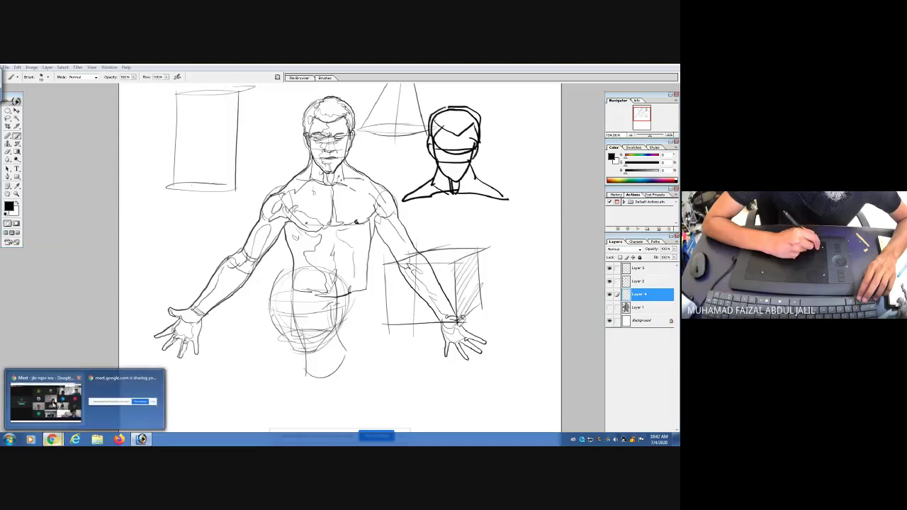
{"action": "left_click", "coordinate": [53, 381]}
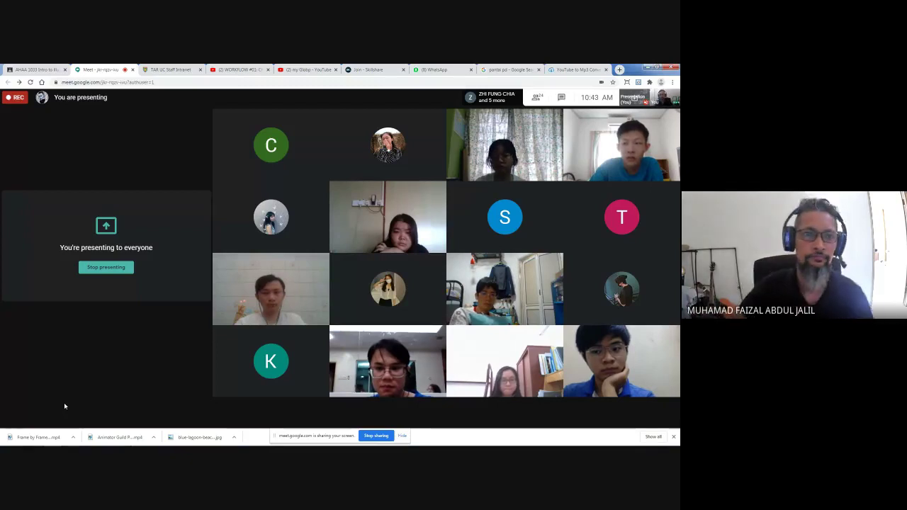
{"action": "left_click", "coordinate": [168, 71]}
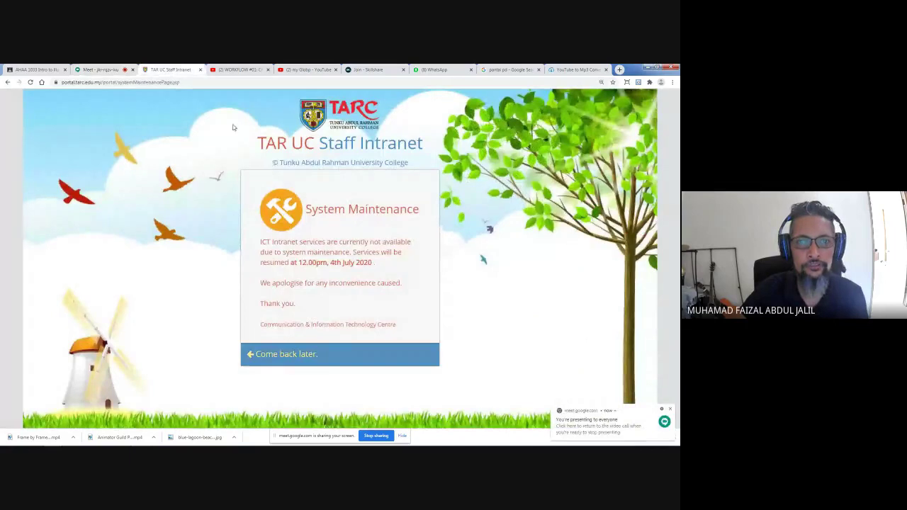
{"action": "left_click", "coordinate": [35, 69]}
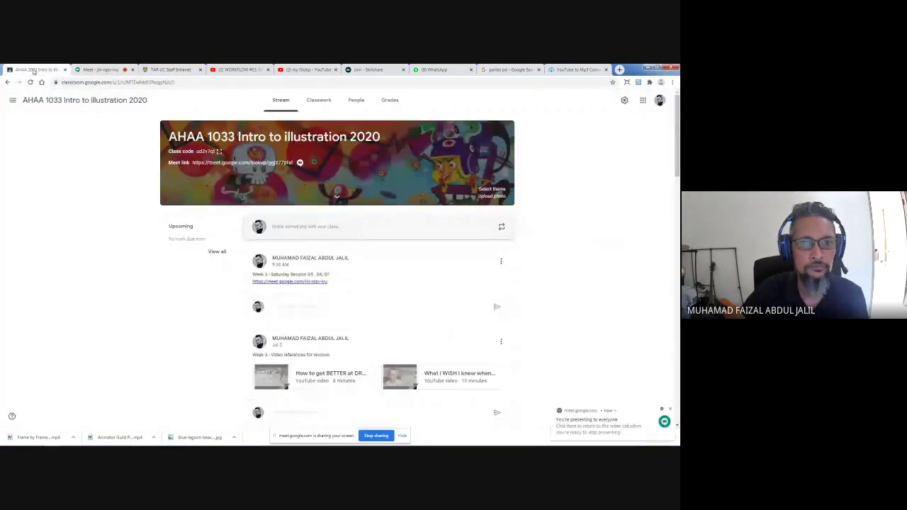
Open the full classwork list and review the Week 3 exercise - Quality of Line with its attached reference images
{"action": "left_click", "coordinate": [319, 100]}
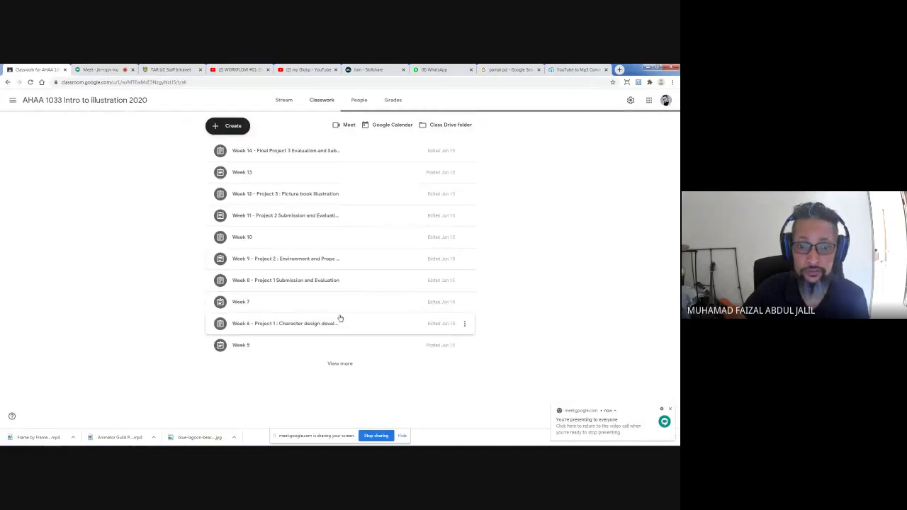
{"action": "left_click", "coordinate": [335, 363]}
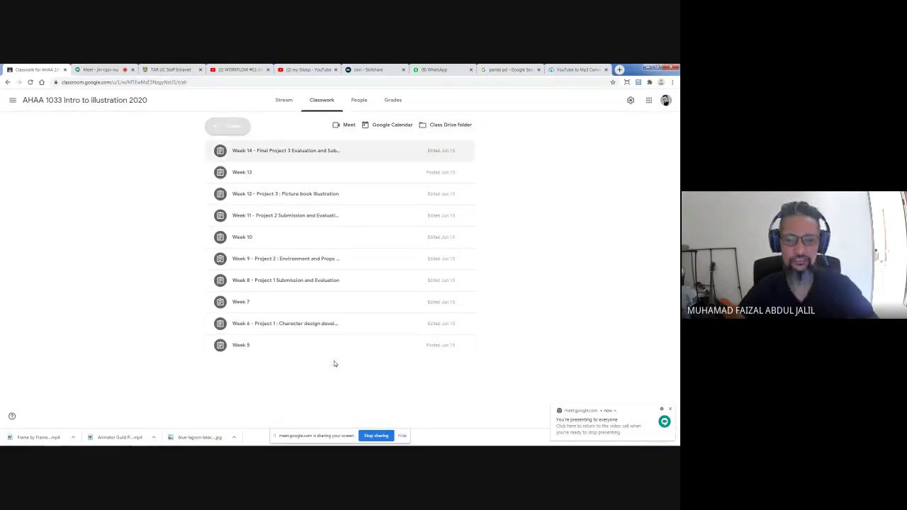
{"action": "scroll", "coordinate": [335, 364], "scroll_direction": "down", "scroll_amount": 1}
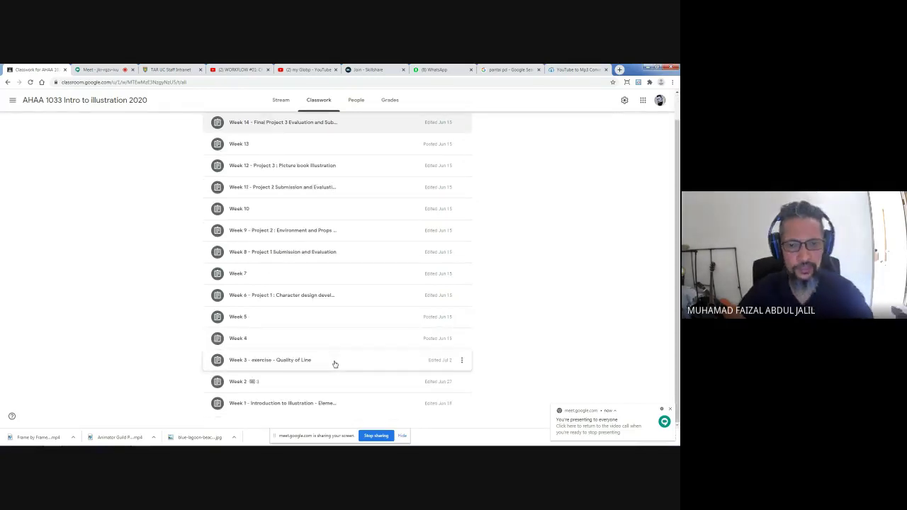
{"action": "left_click", "coordinate": [316, 360]}
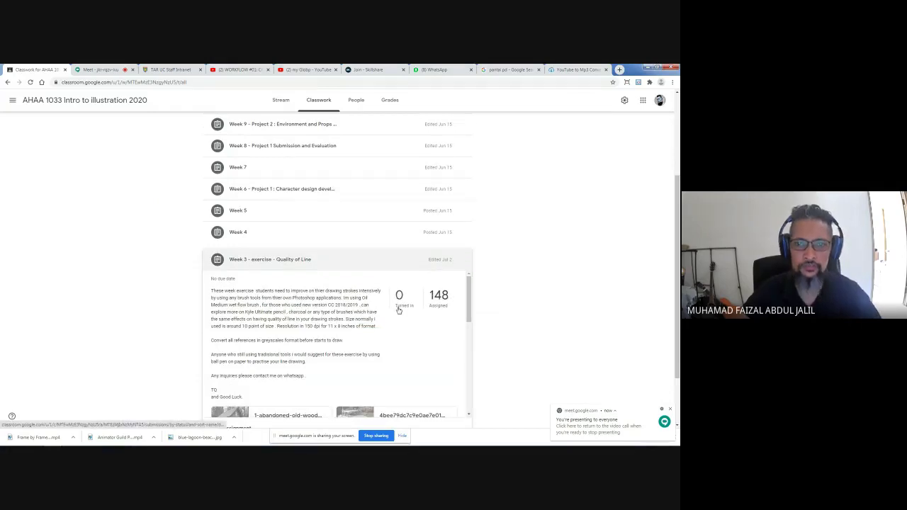
{"action": "scroll", "coordinate": [398, 309], "scroll_direction": "down", "scroll_amount": 3}
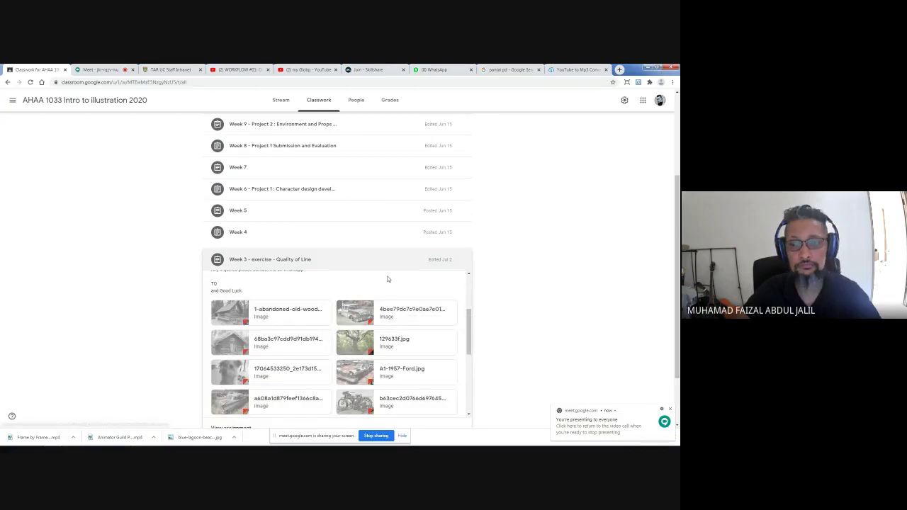
{"action": "scroll", "coordinate": [388, 279], "scroll_direction": "down", "scroll_amount": 5}
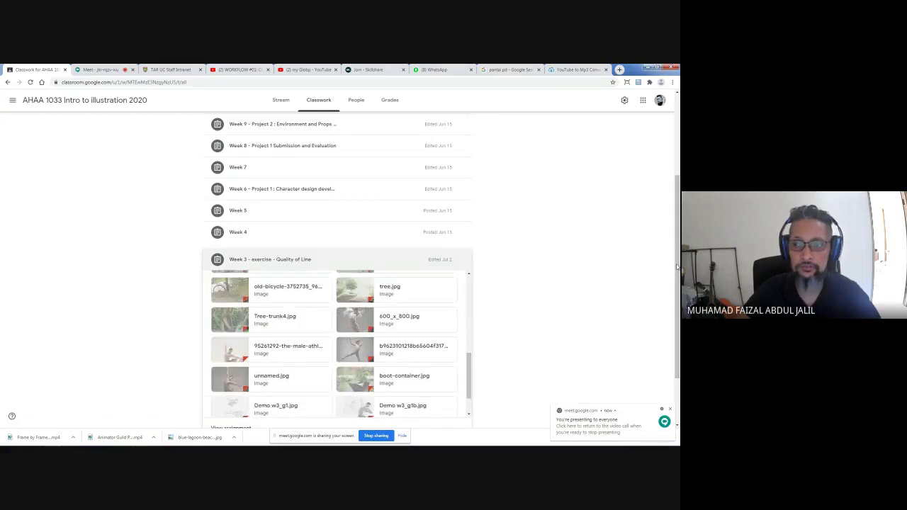
Open the turned-in work for Week 2, browse the student submissions and open one student's drawings
{"action": "scroll", "coordinate": [384, 381], "scroll_direction": "down", "scroll_amount": 1}
{"action": "left_click", "coordinate": [384, 381]}
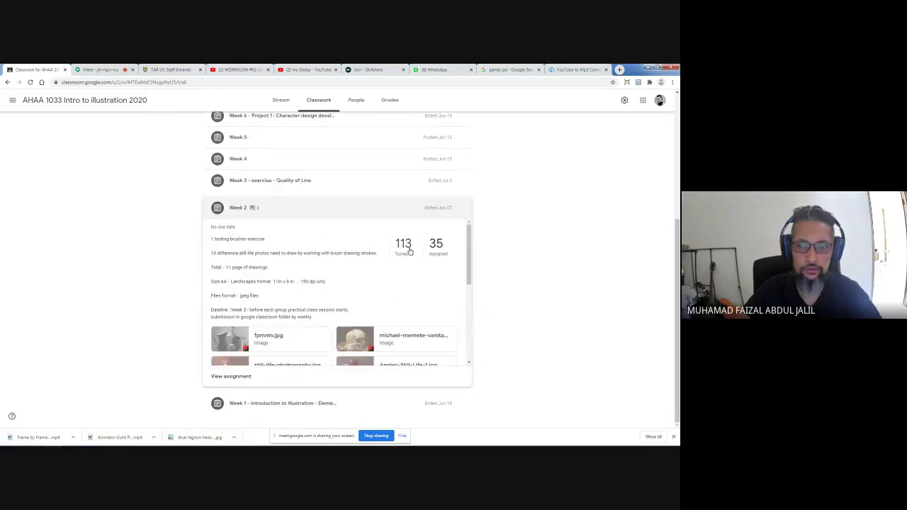
{"action": "left_click", "coordinate": [405, 248]}
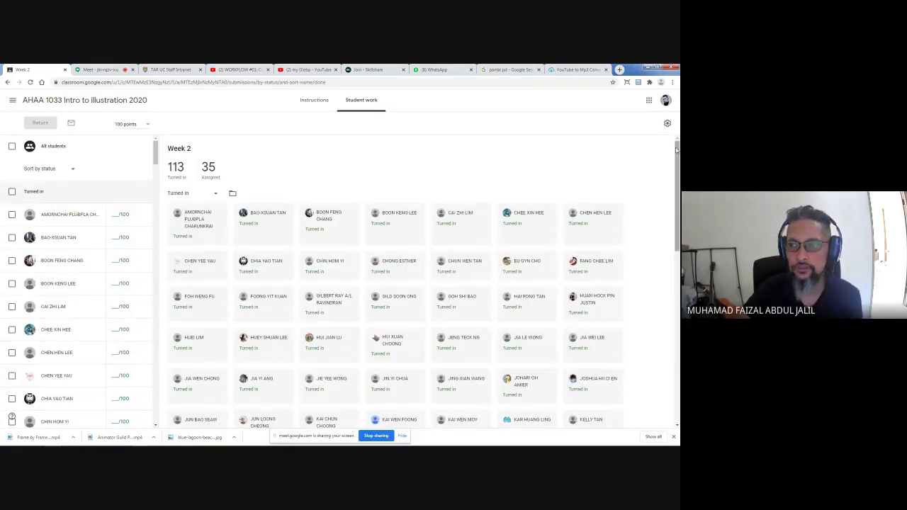
{"action": "left_click_drag", "start_coordinate": [677, 150], "coordinate": [678, 346]}
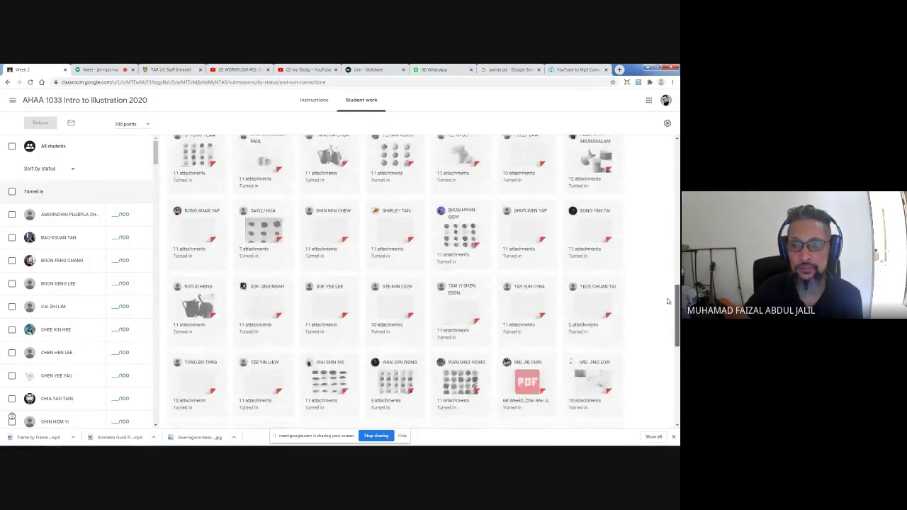
{"action": "scroll", "coordinate": [665, 325], "scroll_direction": "down", "scroll_amount": 2}
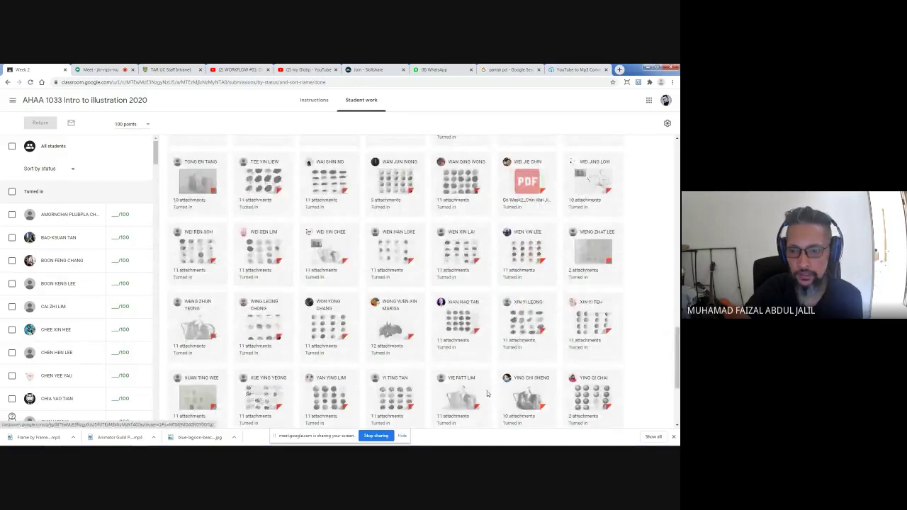
{"action": "scroll", "coordinate": [487, 394], "scroll_direction": "down", "scroll_amount": 4}
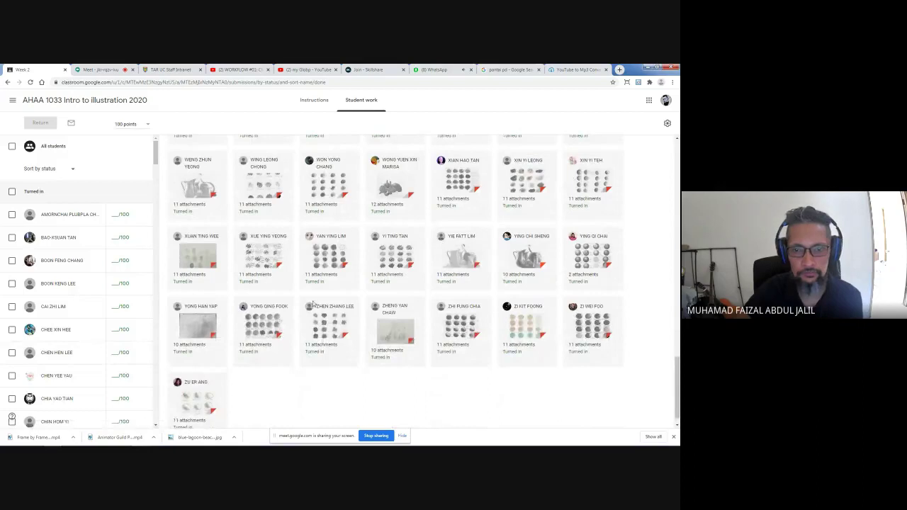
{"action": "left_click", "coordinate": [394, 341]}
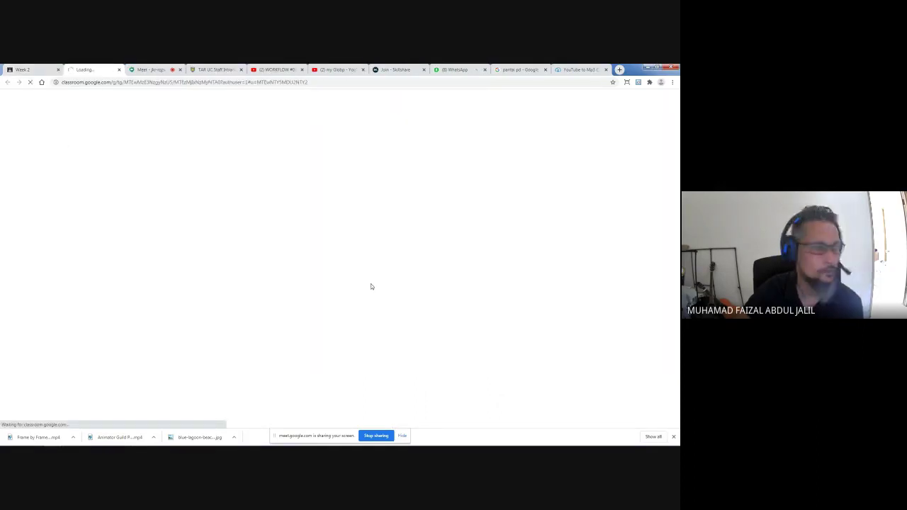